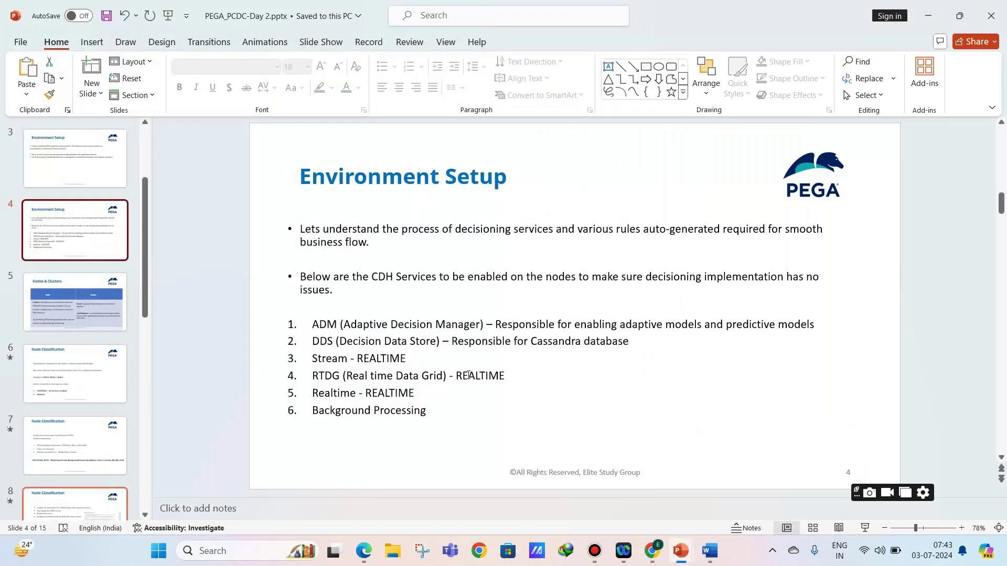
Examine the CDH services listed on the Environment Setup slide 4, highlighting ADM, DDS and Background Processing.
click(95, 393)
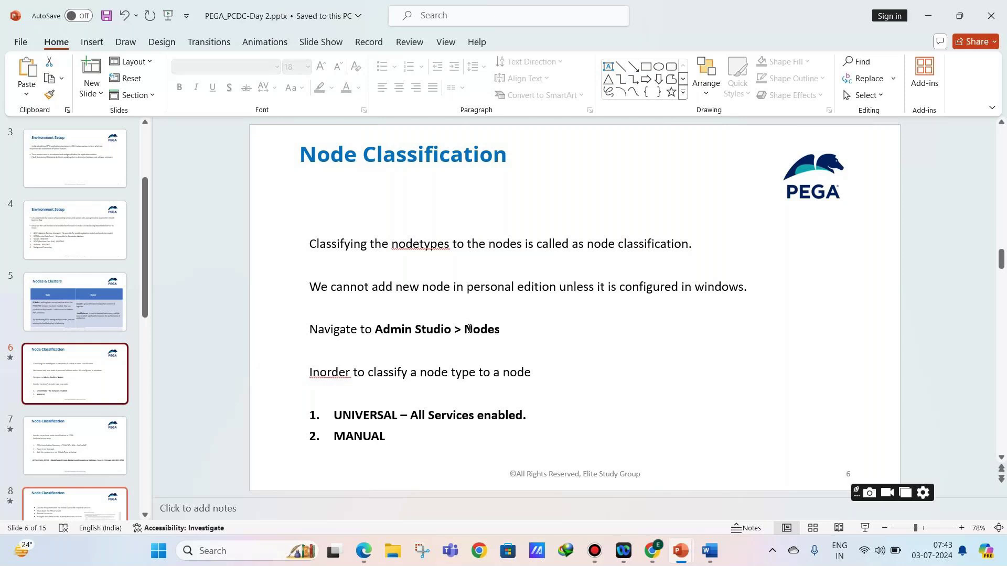
click(46, 240)
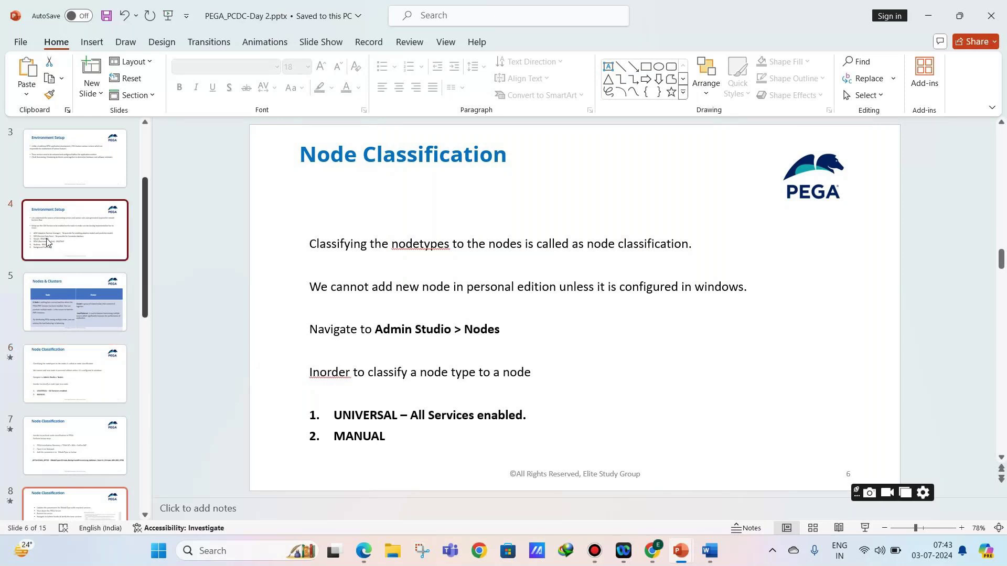
drag(422, 413, 325, 322)
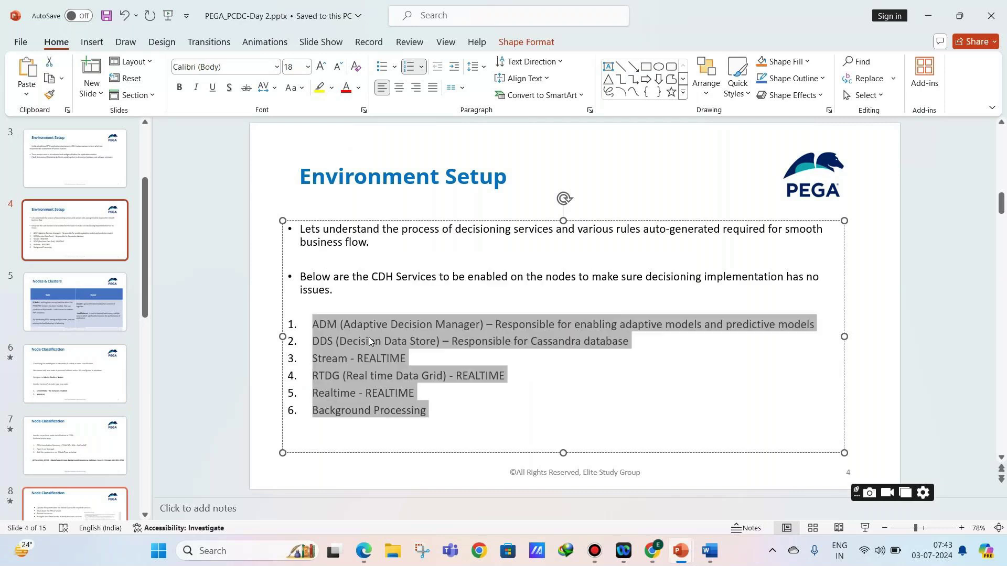
click(353, 341)
drag(313, 325, 435, 329)
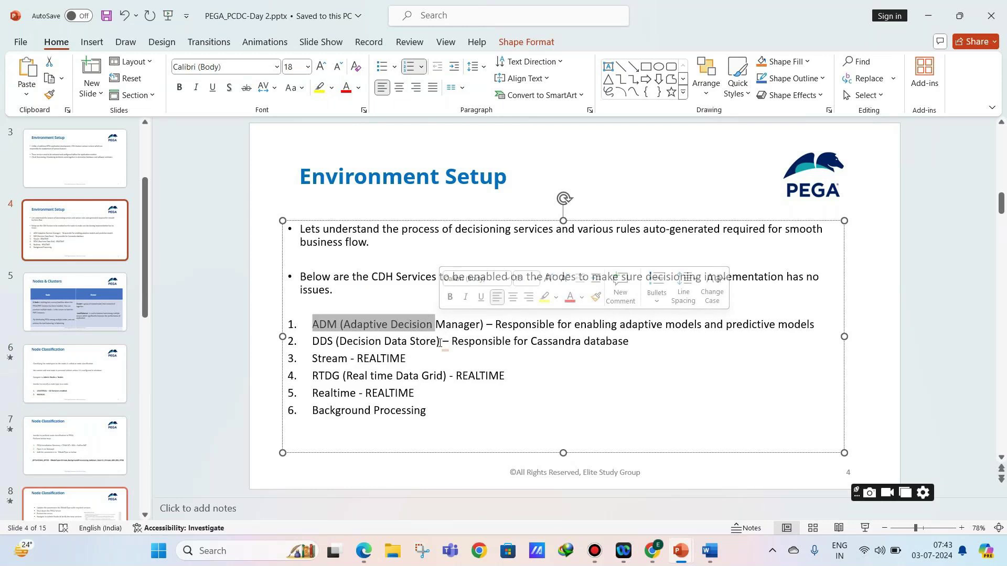
click(439, 342)
drag(418, 345, 323, 348)
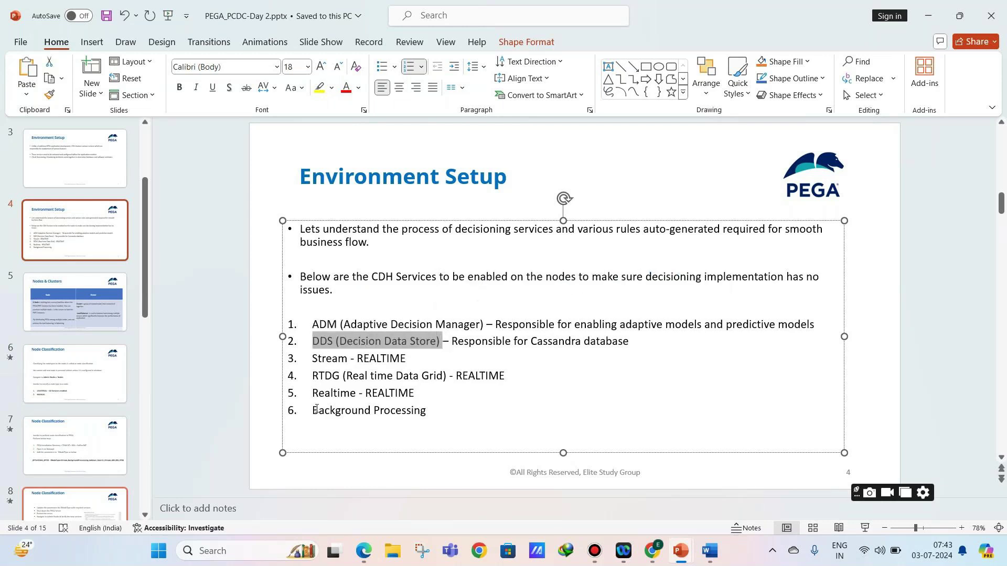
drag(316, 410, 426, 411)
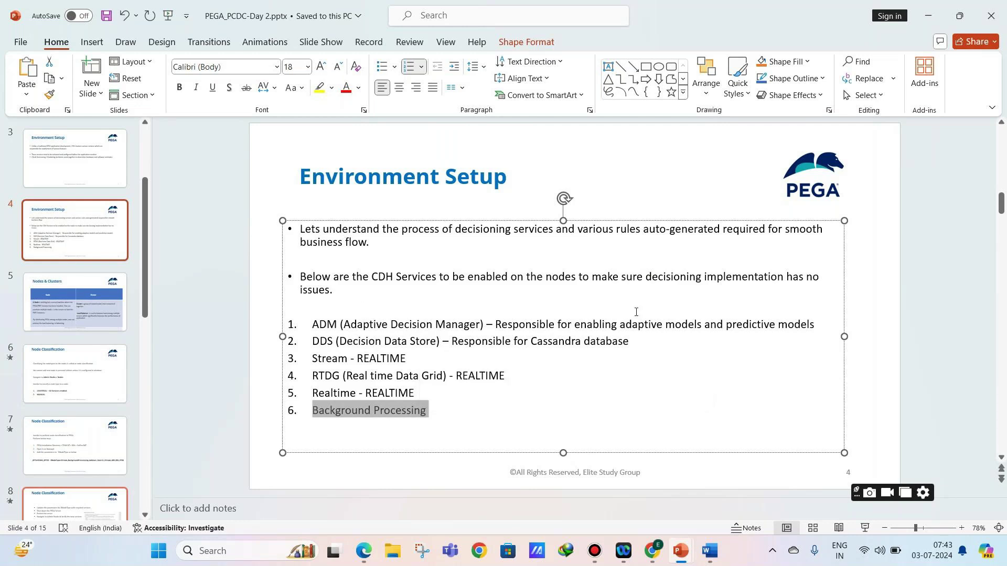
Review the Nodes & Clusters and Environment Setup slides, finishing on the Node Classification slide 6.
click(42, 364)
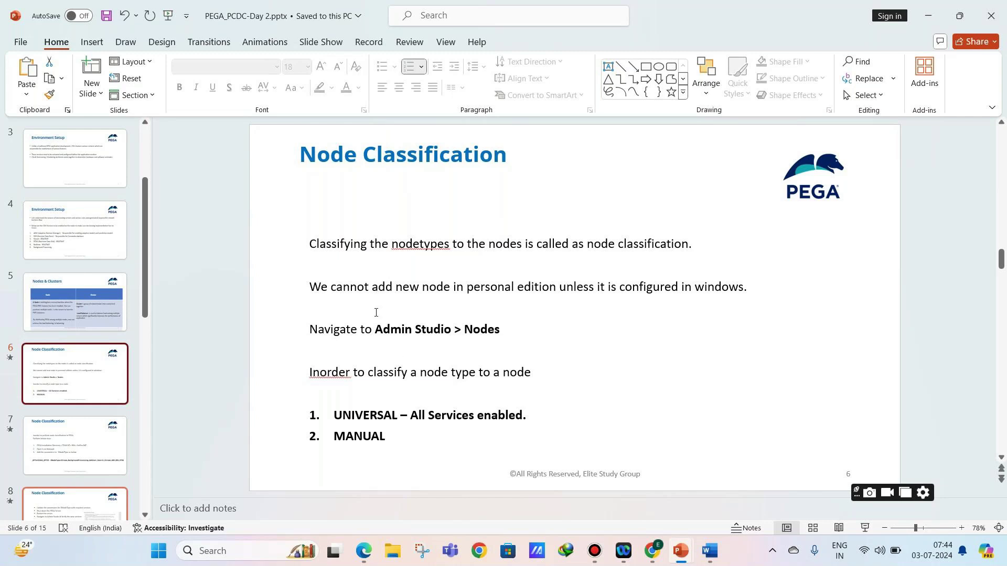
click(87, 302)
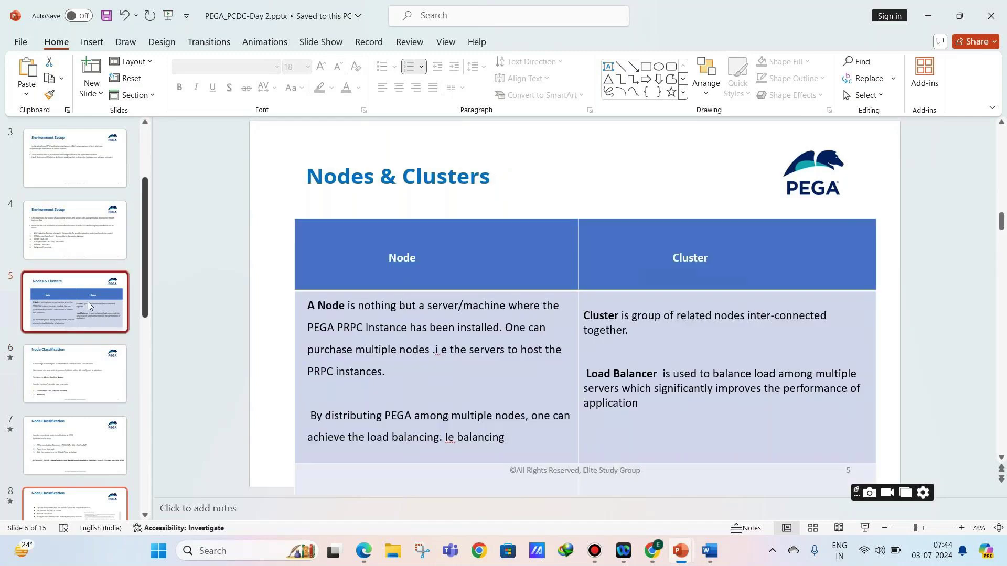
key(Up)
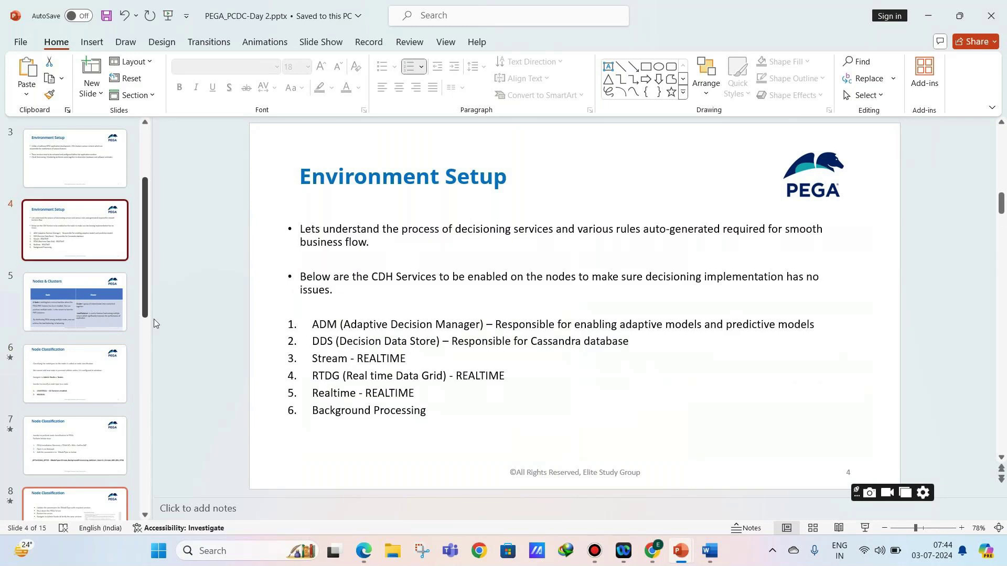
click(82, 375)
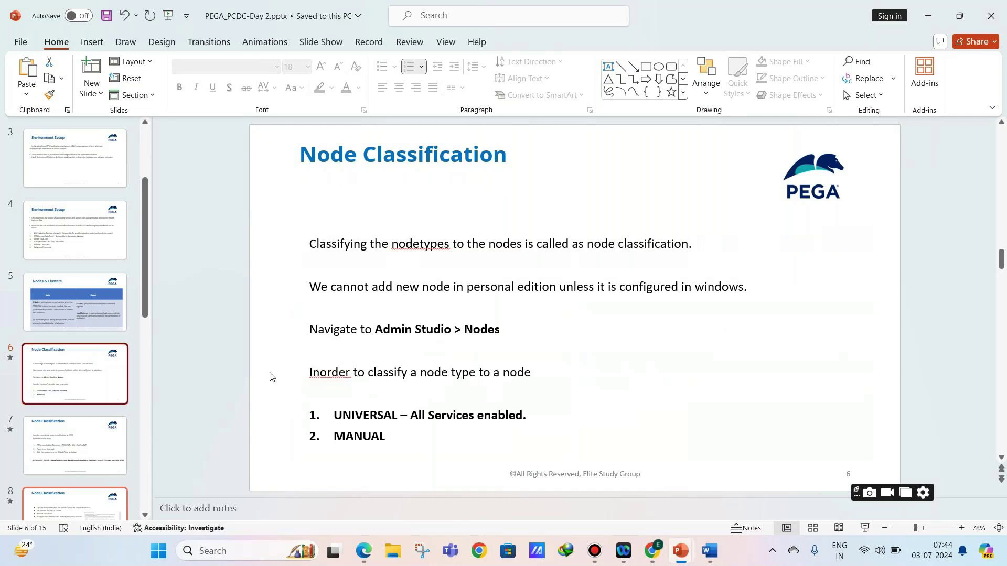
Switch to Customer Decision Hub in Chrome and open Admin Studio by way of Prediction Studio.
click(653, 556)
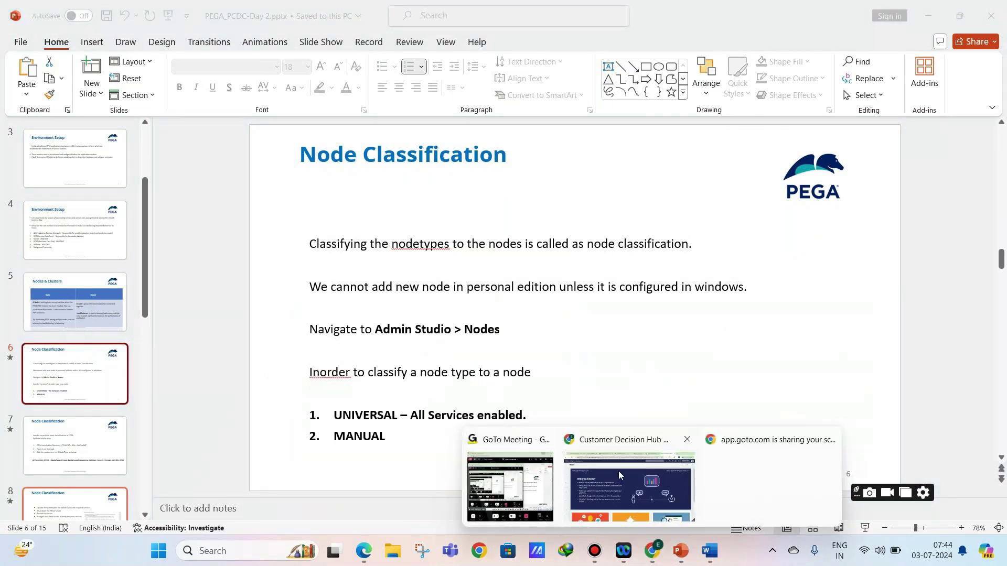
click(618, 471)
click(34, 342)
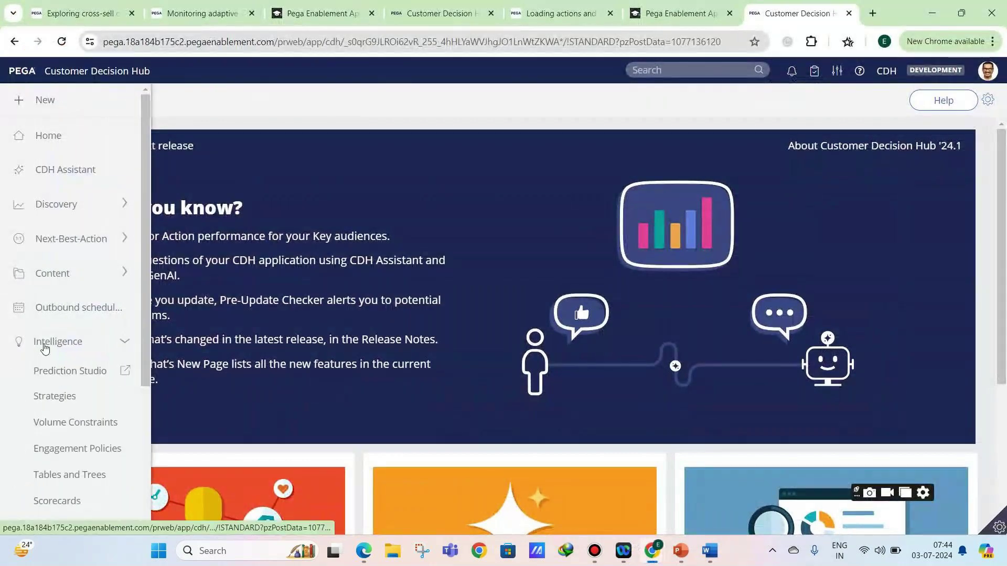
click(65, 371)
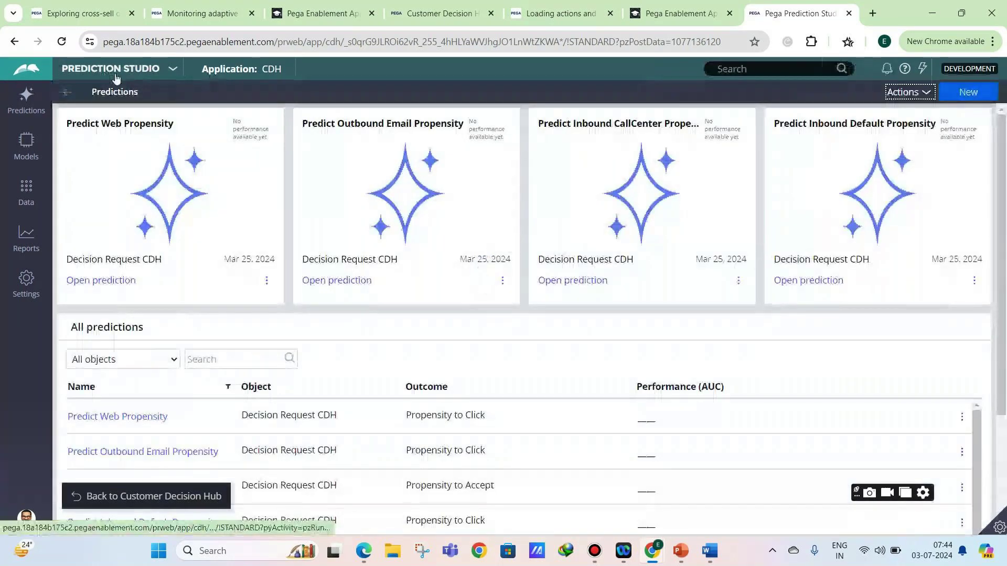
click(115, 74)
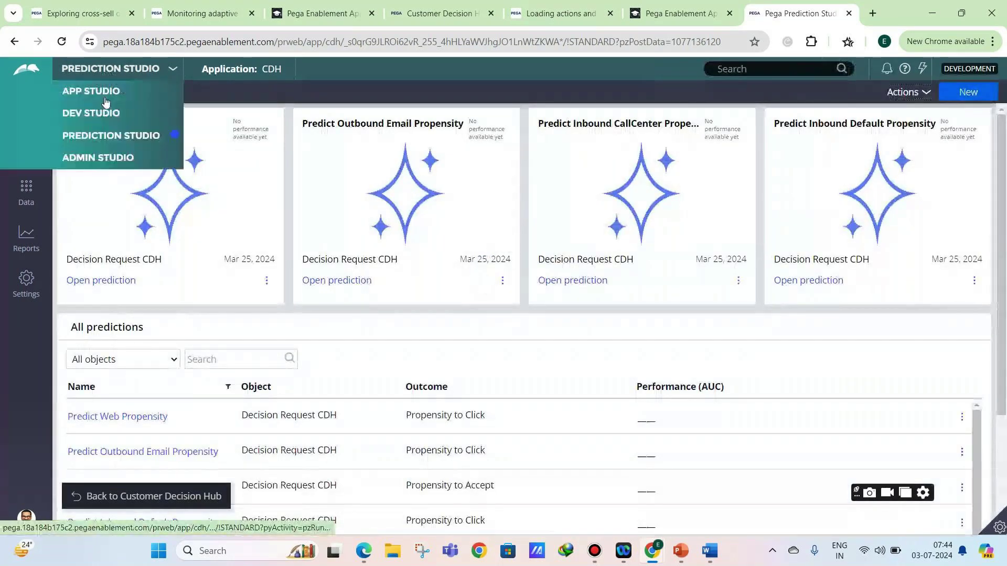
click(99, 158)
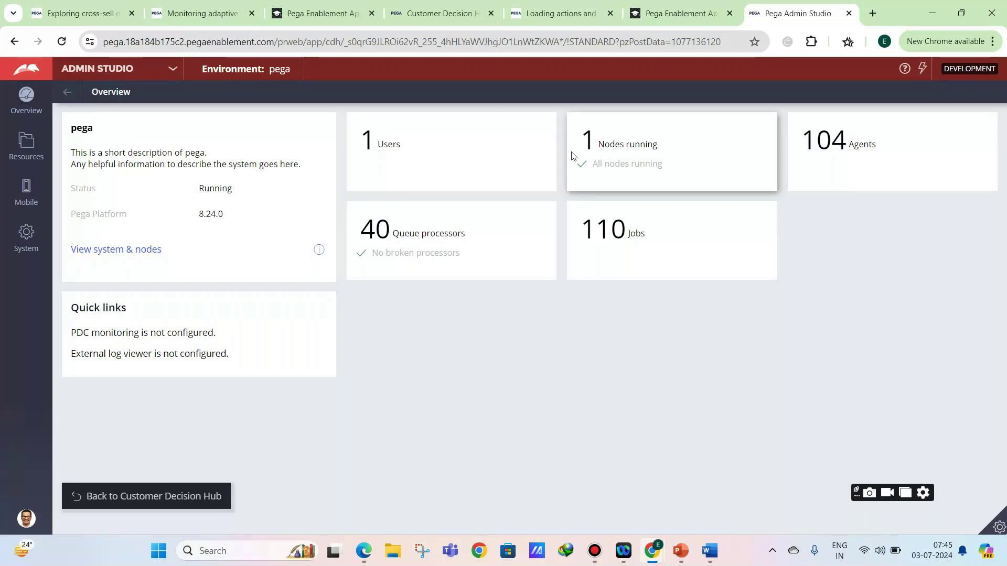
Open the running nodes overview and examine the node types assigned to pega-web-tomcat-0.
click(591, 153)
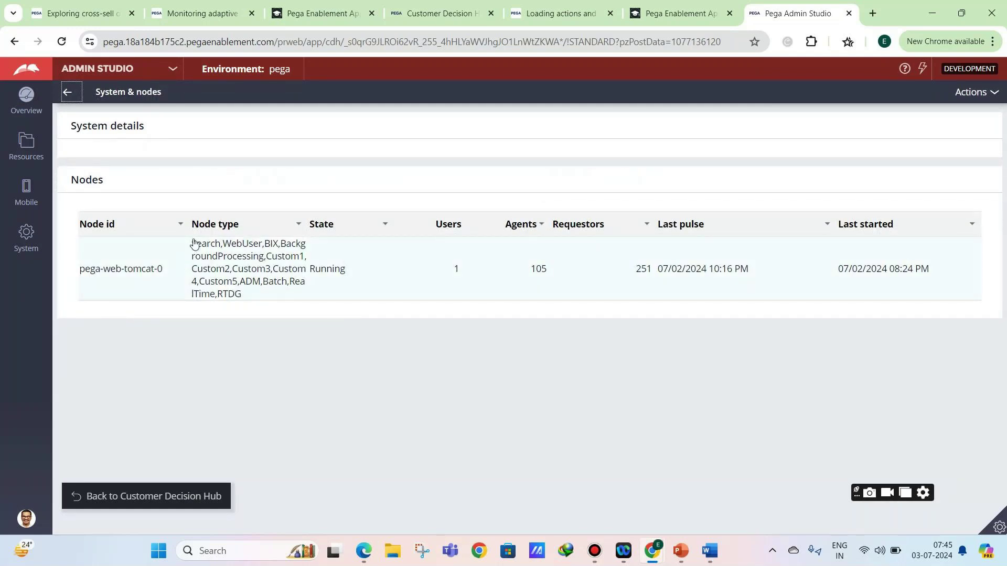
drag(192, 245, 249, 300)
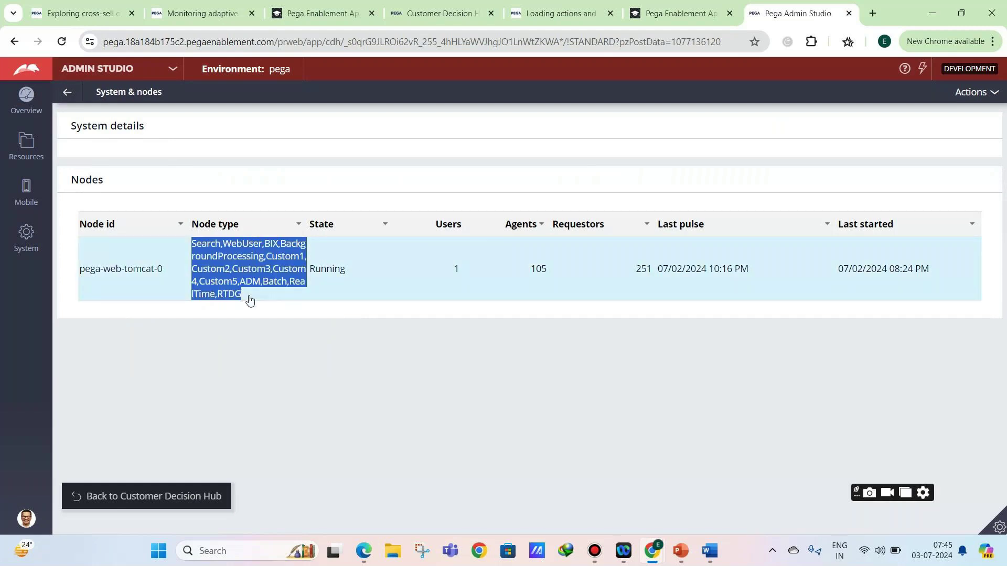
click(224, 331)
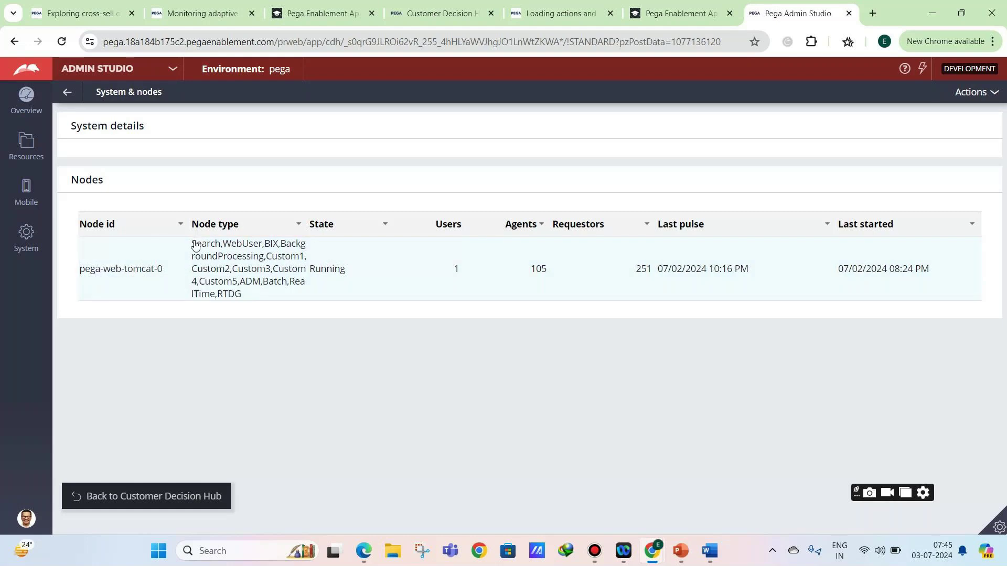
drag(195, 246, 244, 296)
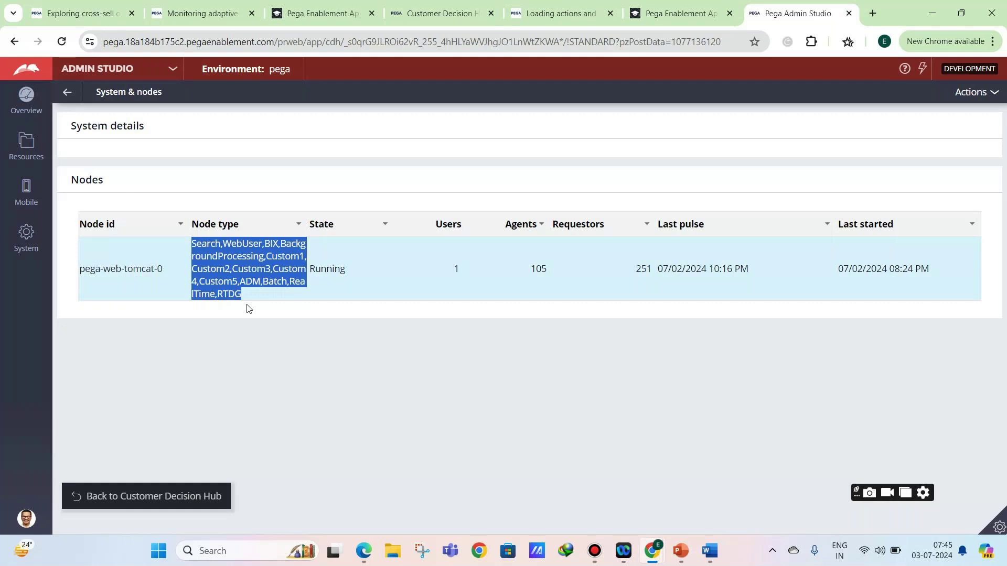
click(322, 358)
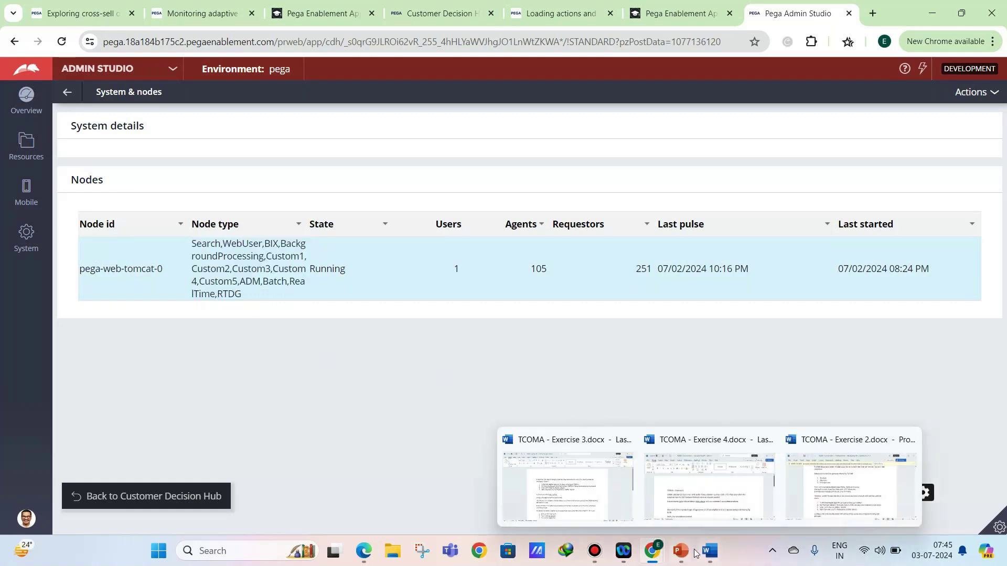
Switch back to the PEGA_PCDC-Day 2 presentation, review the UNIVERSAL and MANUAL options, and show slide 7.
mouse_move(690, 554)
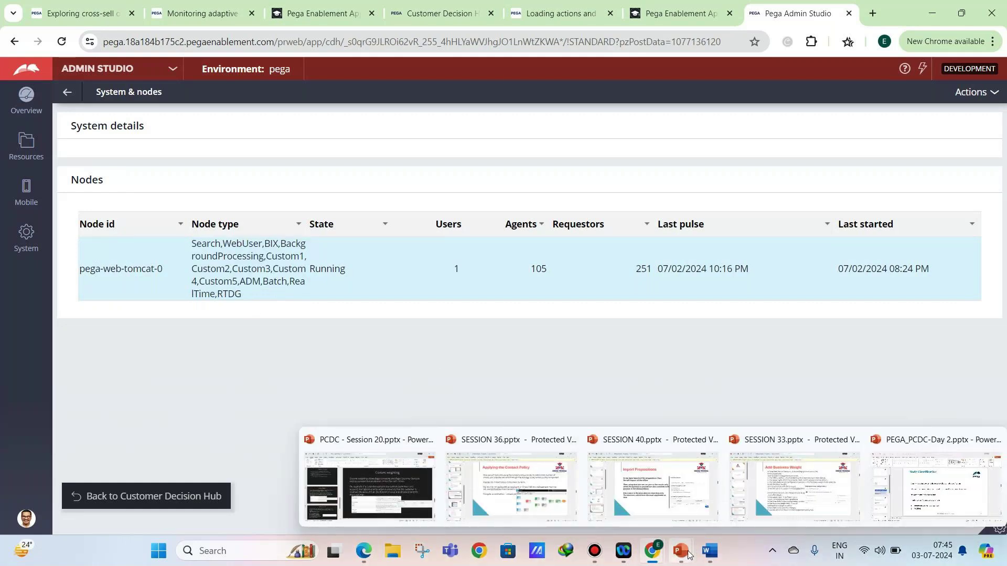
click(926, 483)
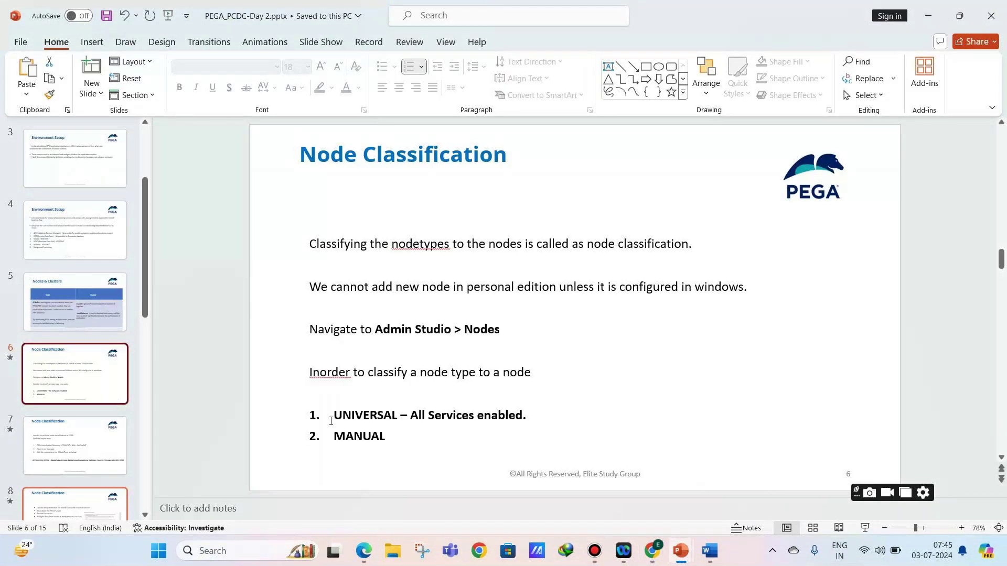
drag(331, 420, 350, 442)
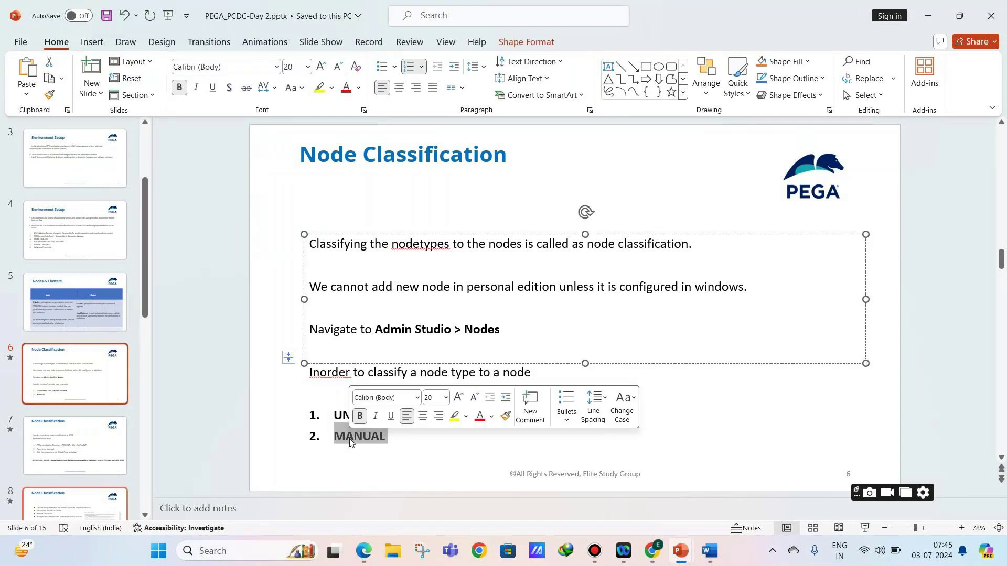
click(72, 445)
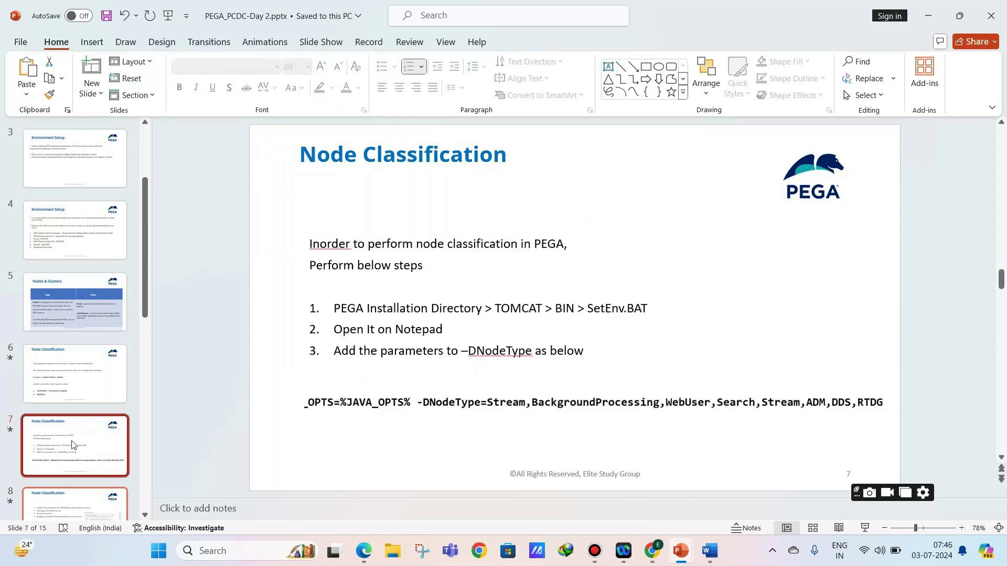
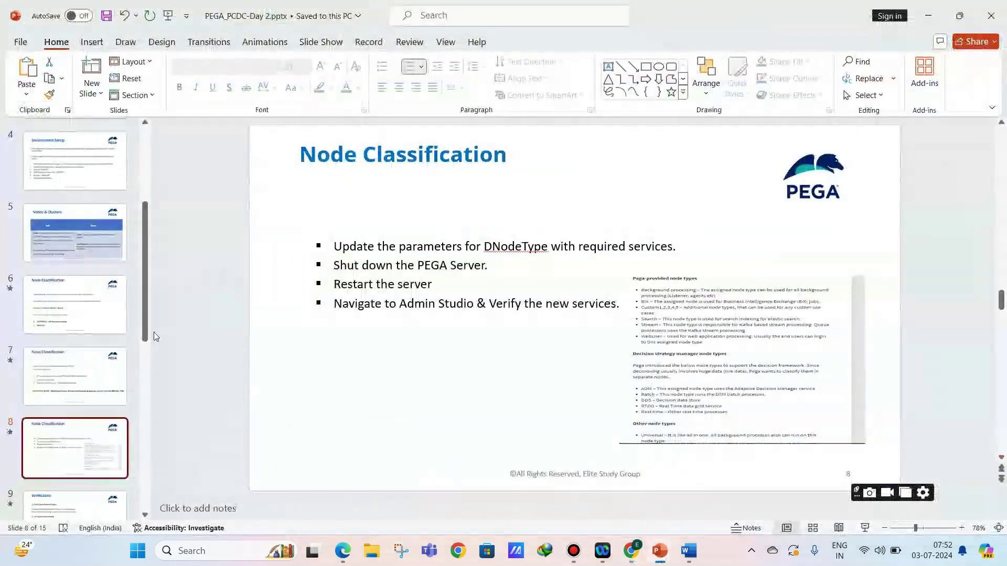
Show the Verification slide 9 and read the checks for Admin Studio and Dev Studio.
scroll(103, 317, down, 2)
scroll(72, 329, down, 2)
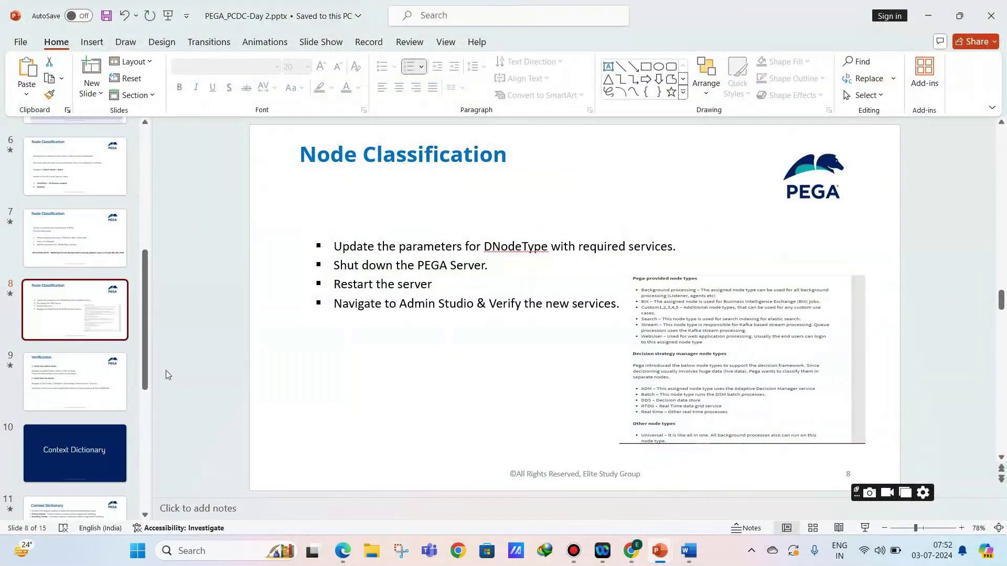
click(72, 386)
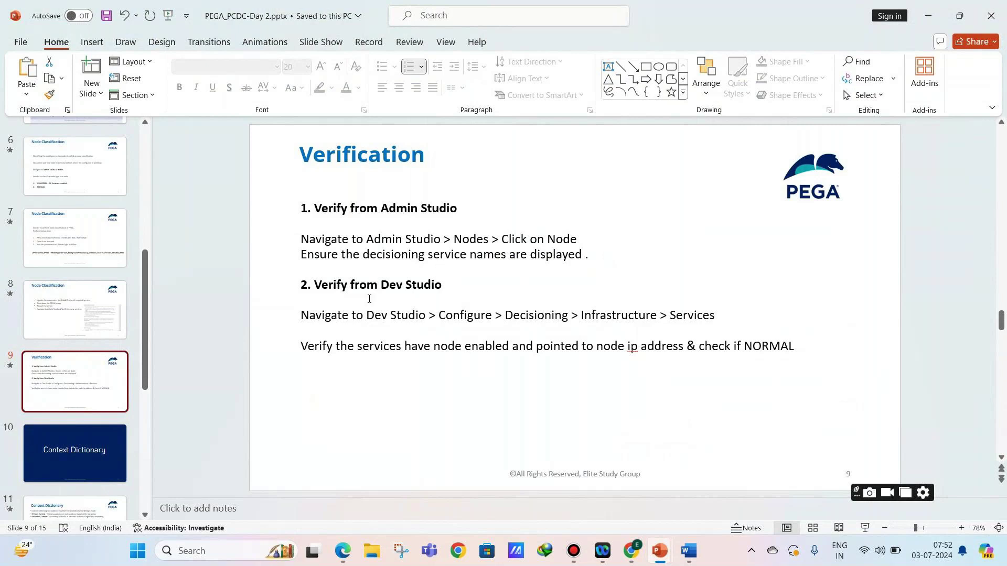
Switch to Pega Admin Studio in Chrome and change the workspace to Dev Studio.
mouse_move(631, 551)
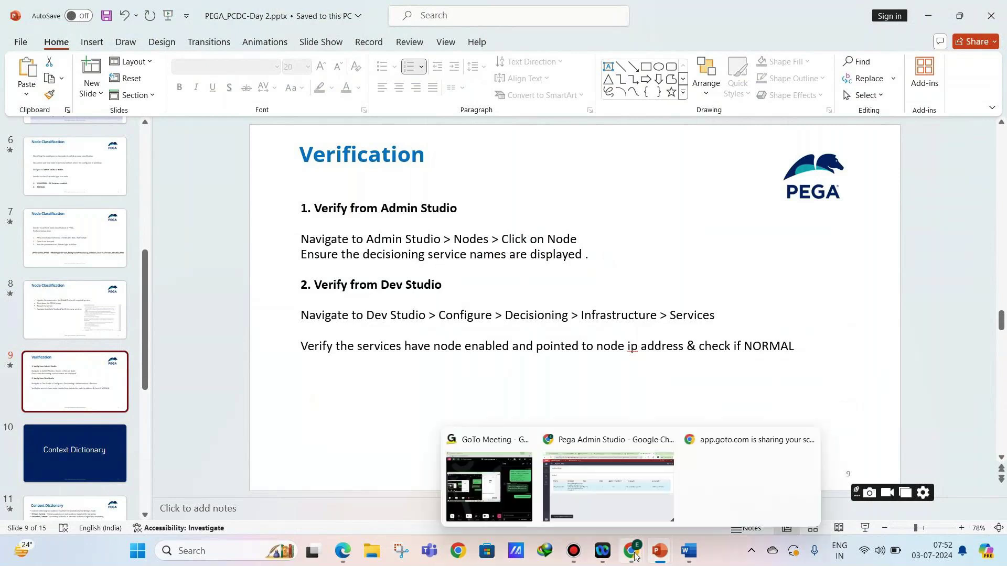
click(589, 455)
click(86, 68)
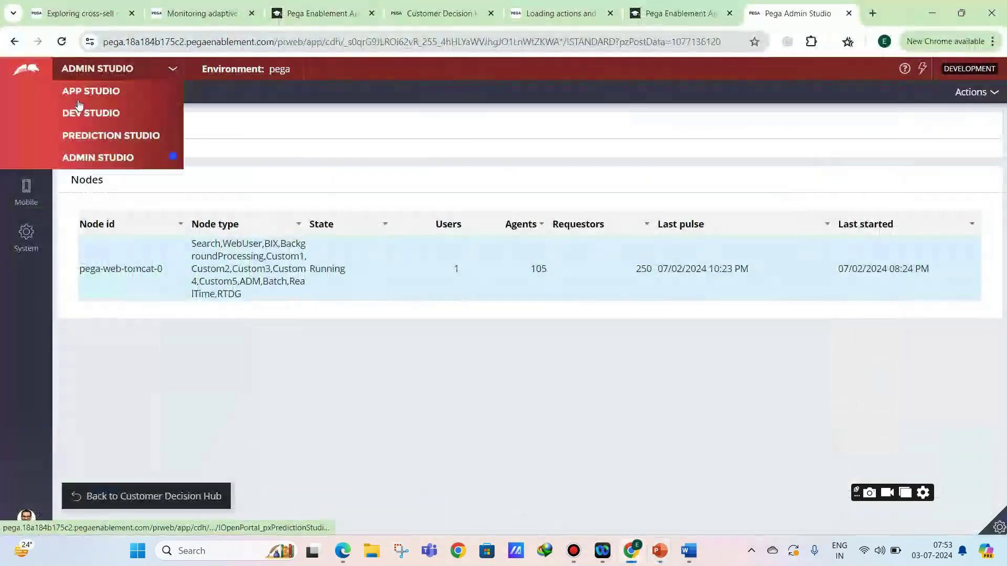
click(79, 104)
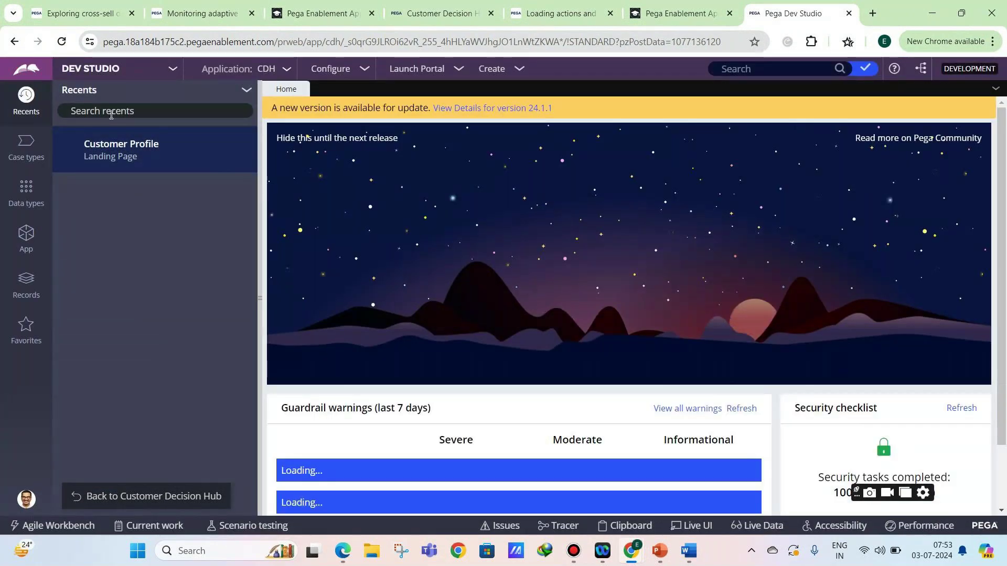
Open the Decision Data Store page of the decisioning infrastructure services.
click(328, 70)
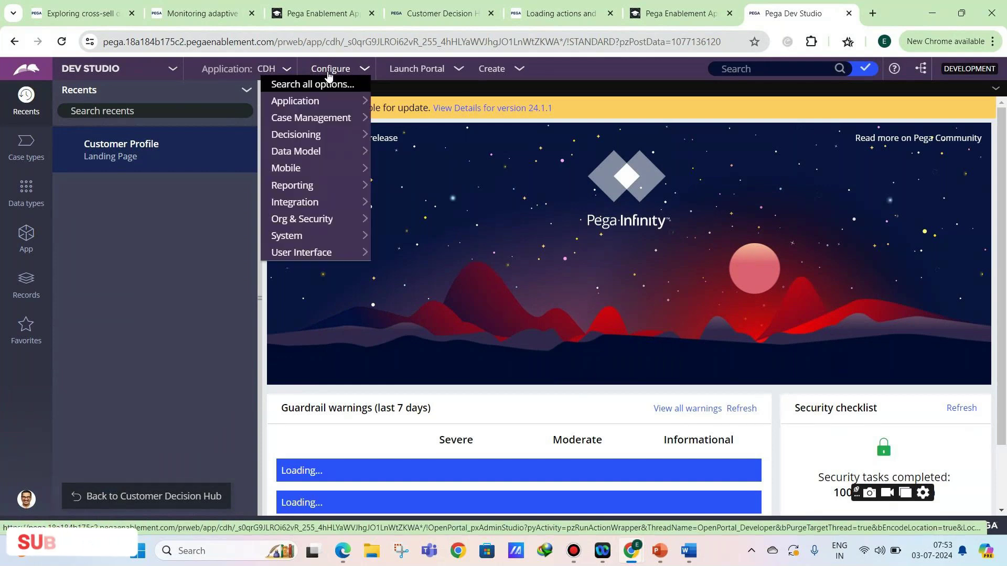
mouse_move(312, 138)
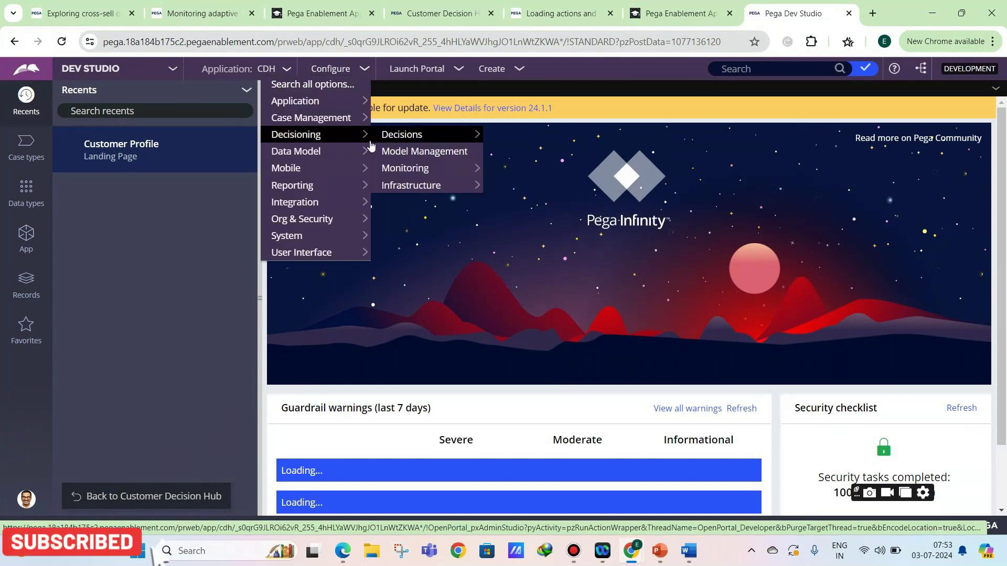
mouse_move(410, 138)
mouse_move(405, 183)
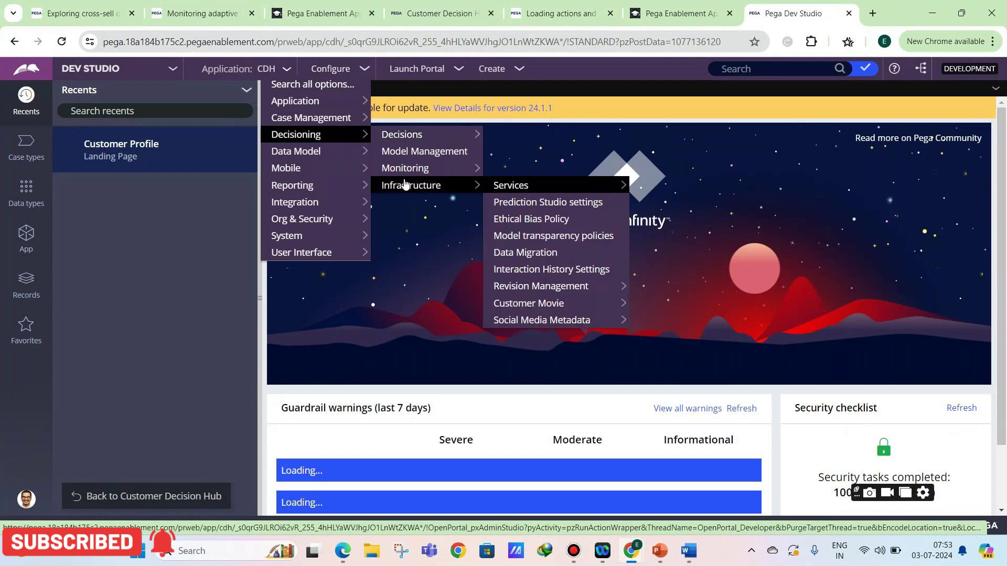
mouse_move(506, 186)
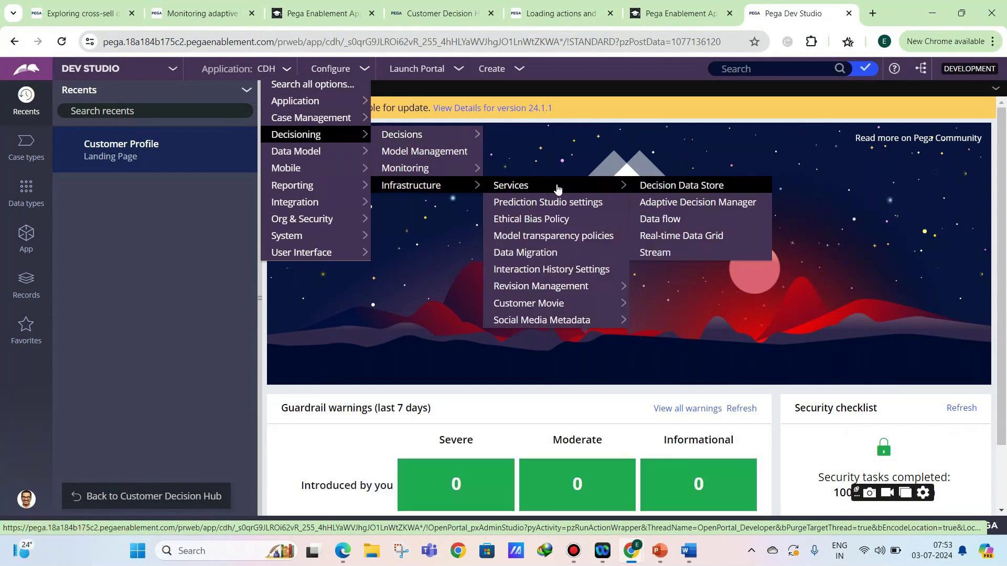
click(654, 189)
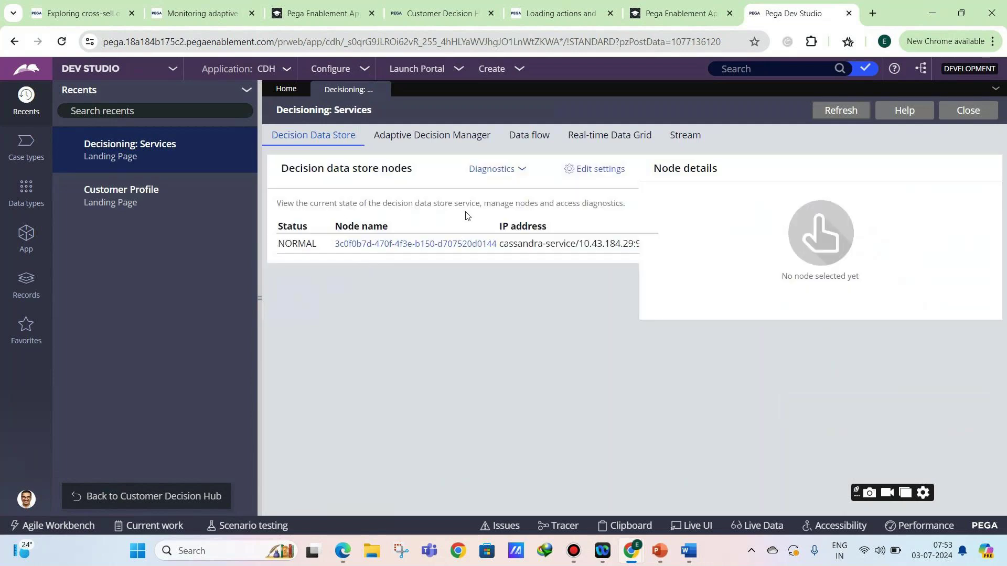
Check the status of the decision data store node, and show the Adaptive Decision Manager nodes to check theirs.
drag(316, 245, 278, 250)
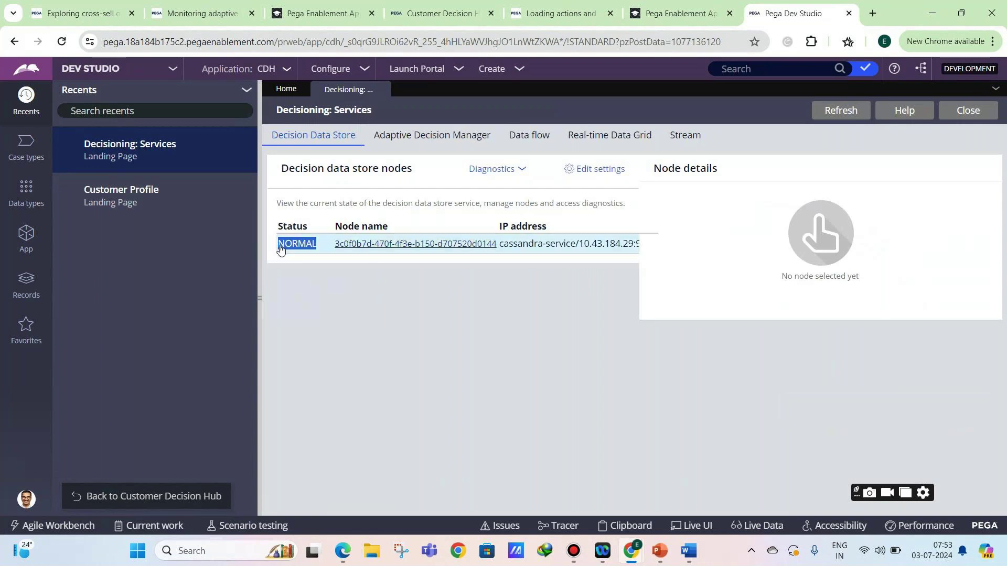
click(328, 281)
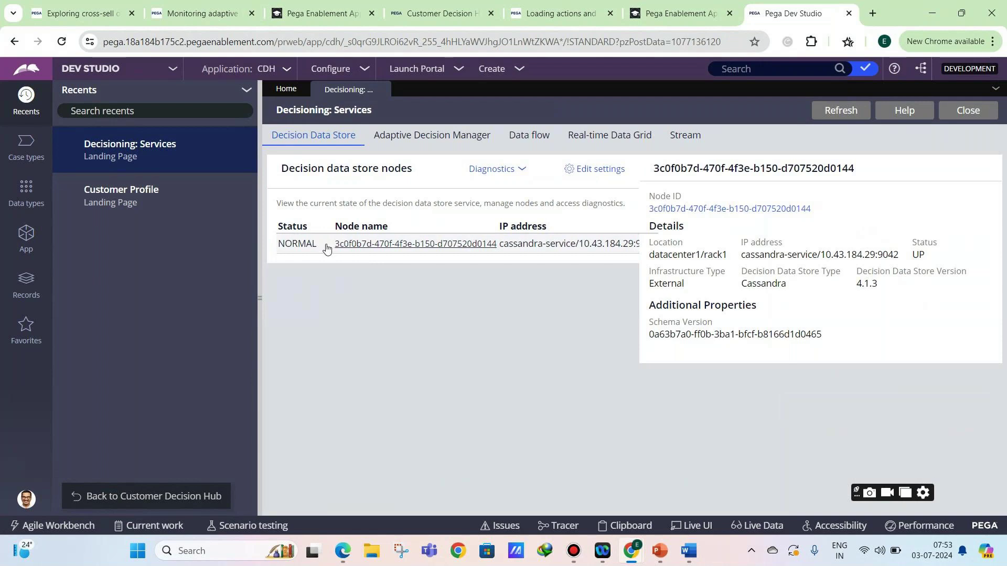
drag(316, 248, 281, 249)
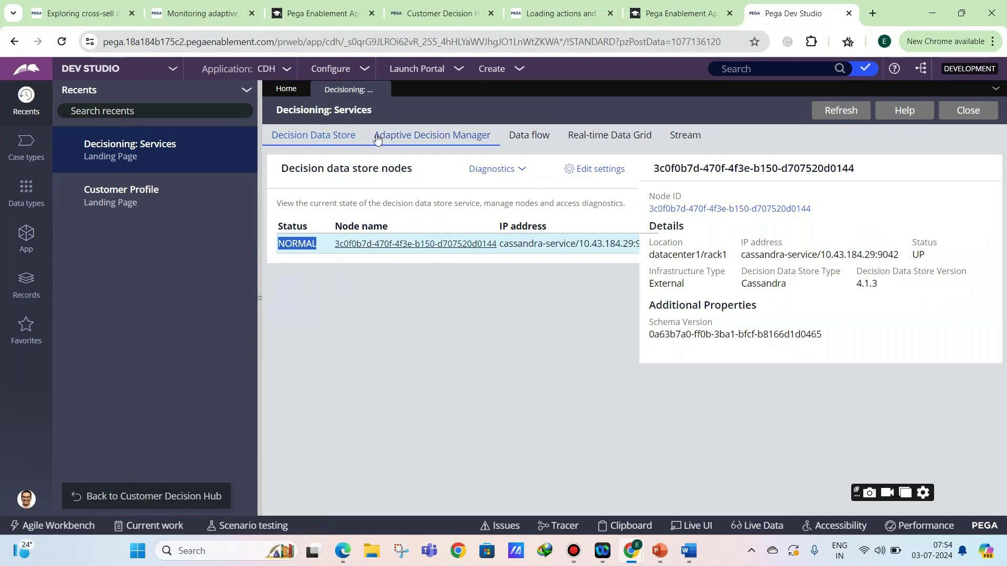
click(338, 139)
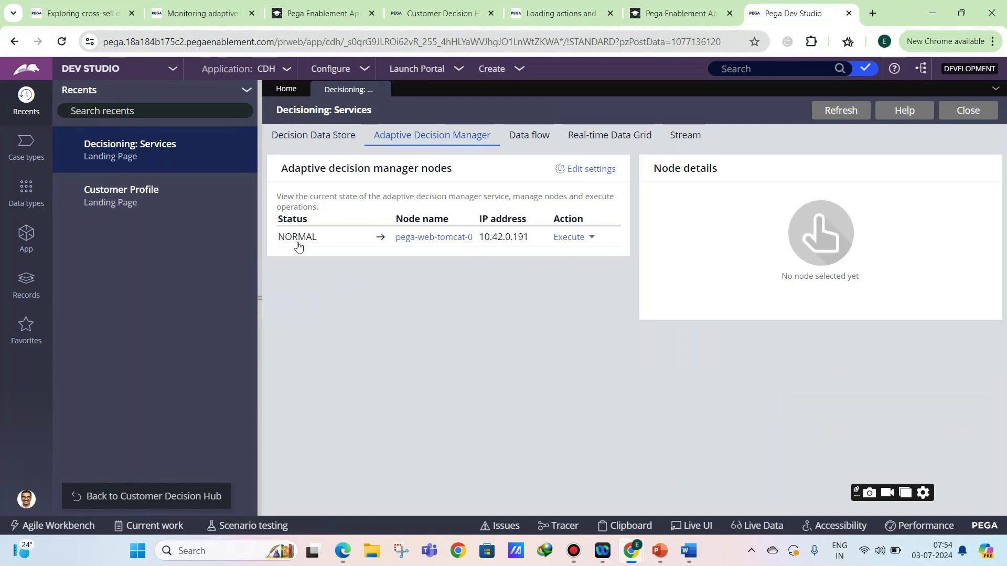
Show the Data flow service page and select the Batch service to display its nodes.
click(528, 137)
click(349, 178)
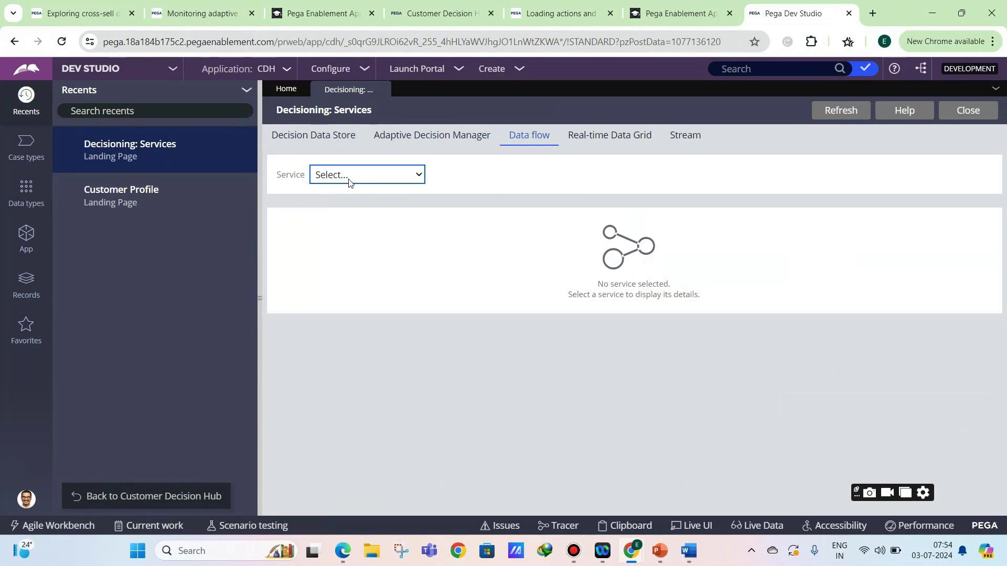
click(333, 222)
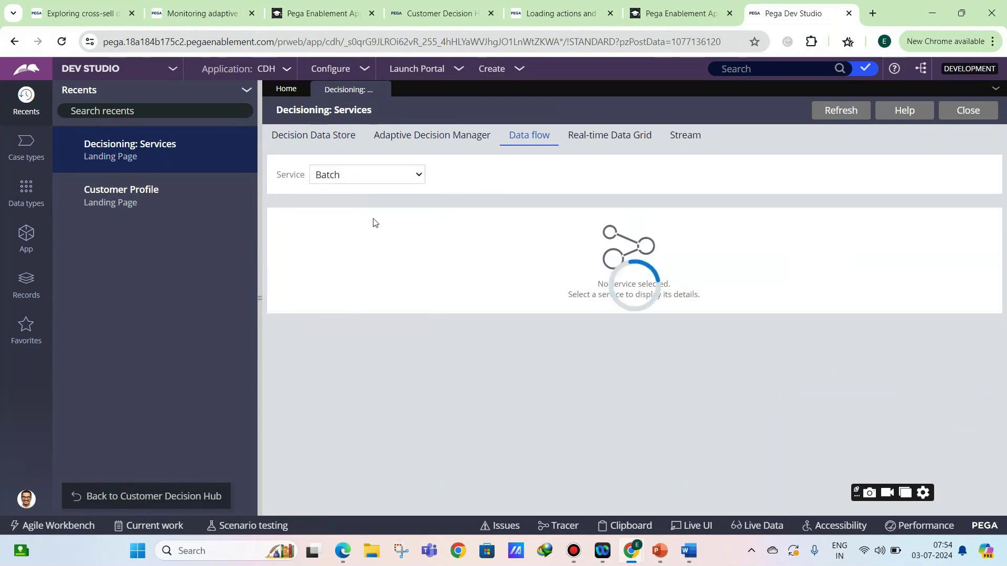
Check the node status of the Real-time Data Grid service and of the Stream service.
click(610, 135)
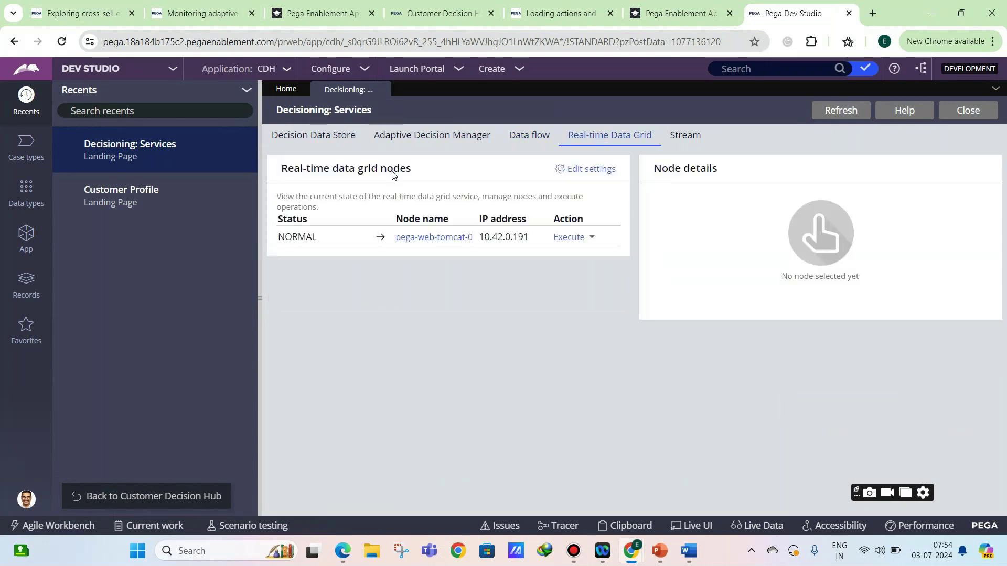
drag(278, 239, 318, 240)
click(685, 135)
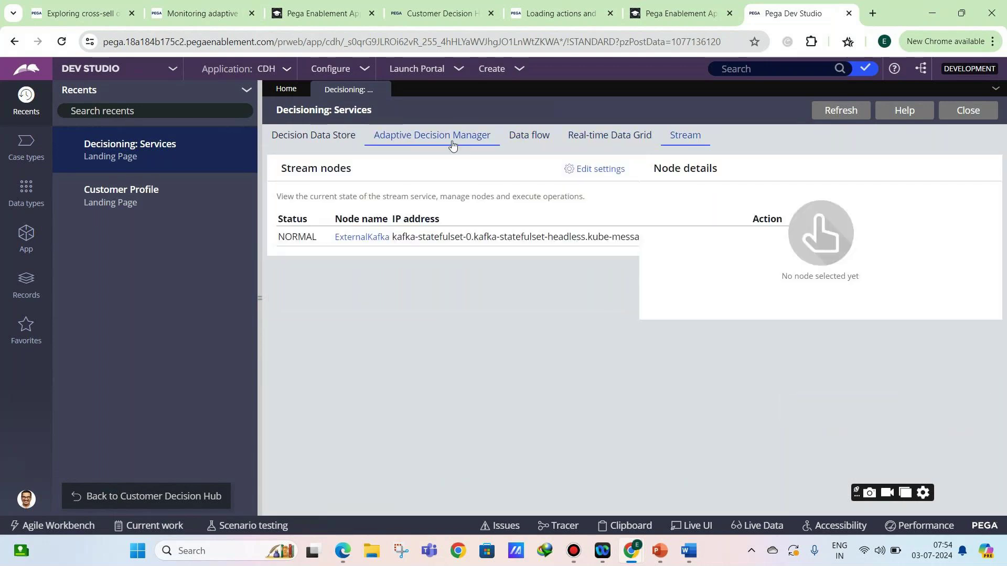
drag(331, 250, 275, 248)
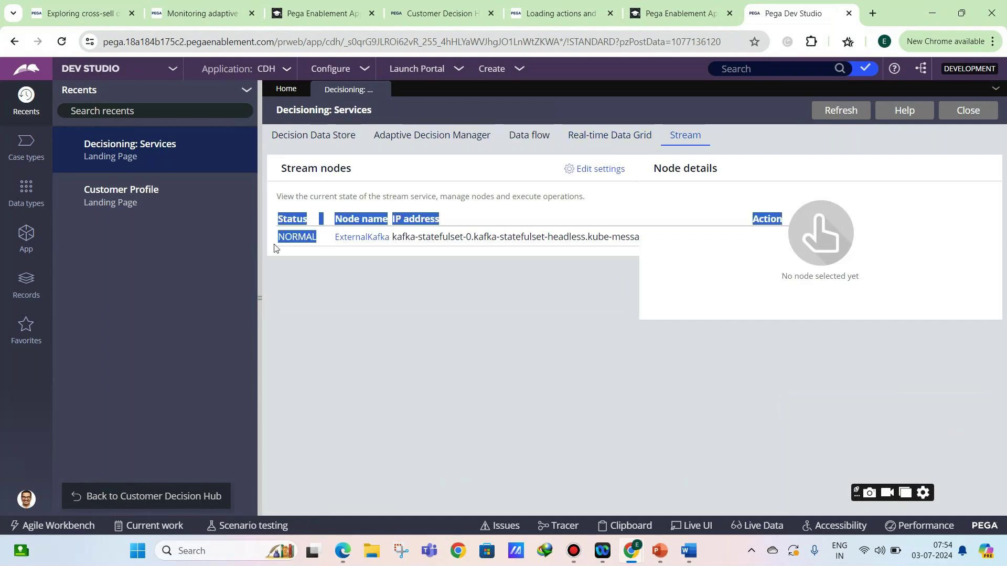
click(281, 250)
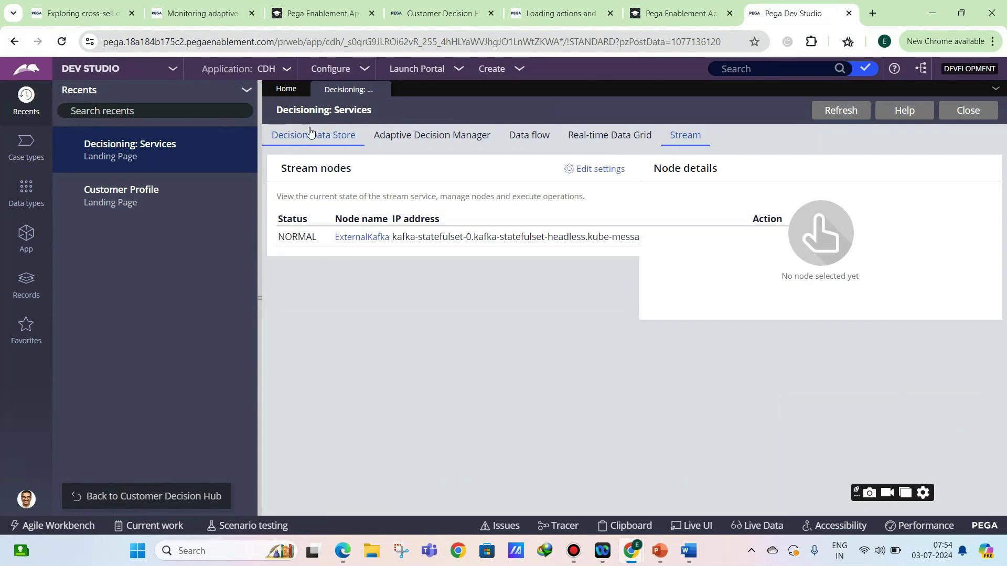
Review the Decision Data Store, Adaptive Decision Manager, Data flow and Real-time Data Grid pages again, ending on Adaptive Decision Manager.
click(312, 146)
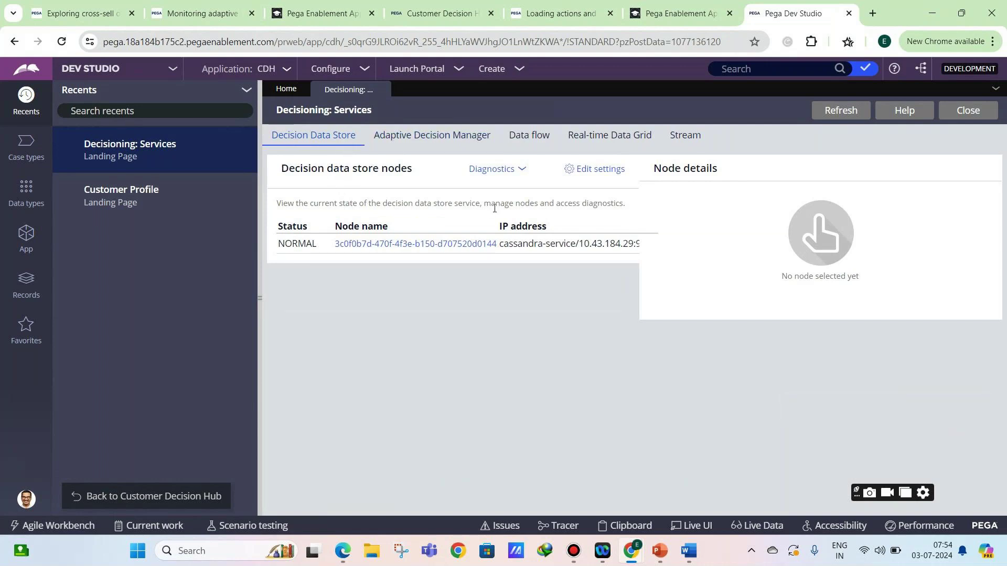
click(447, 142)
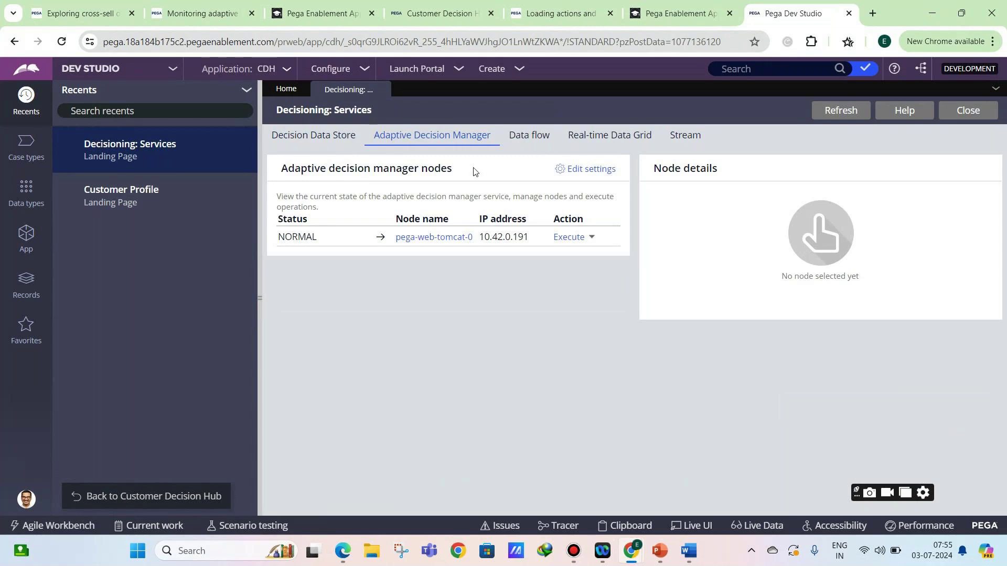
click(531, 143)
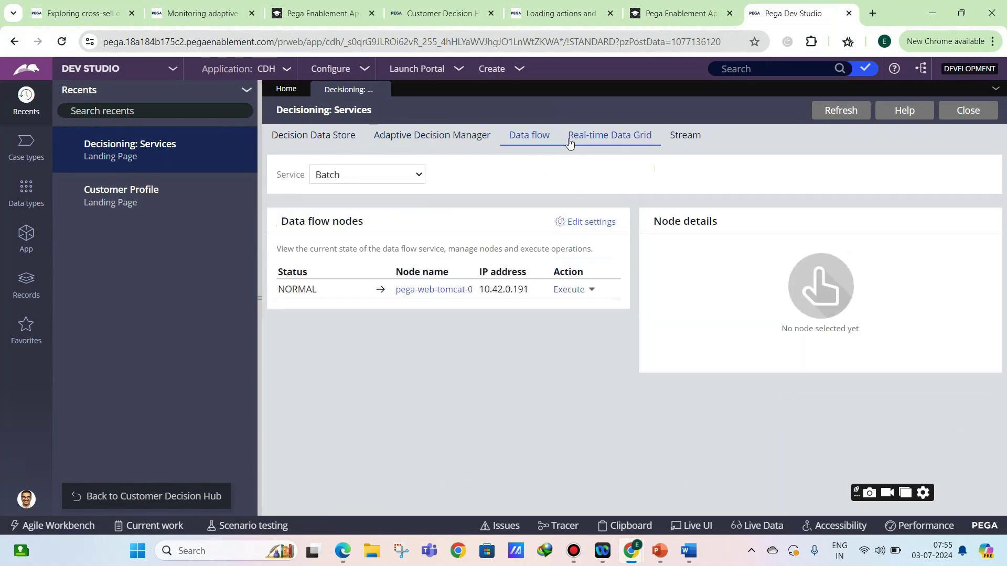
click(613, 139)
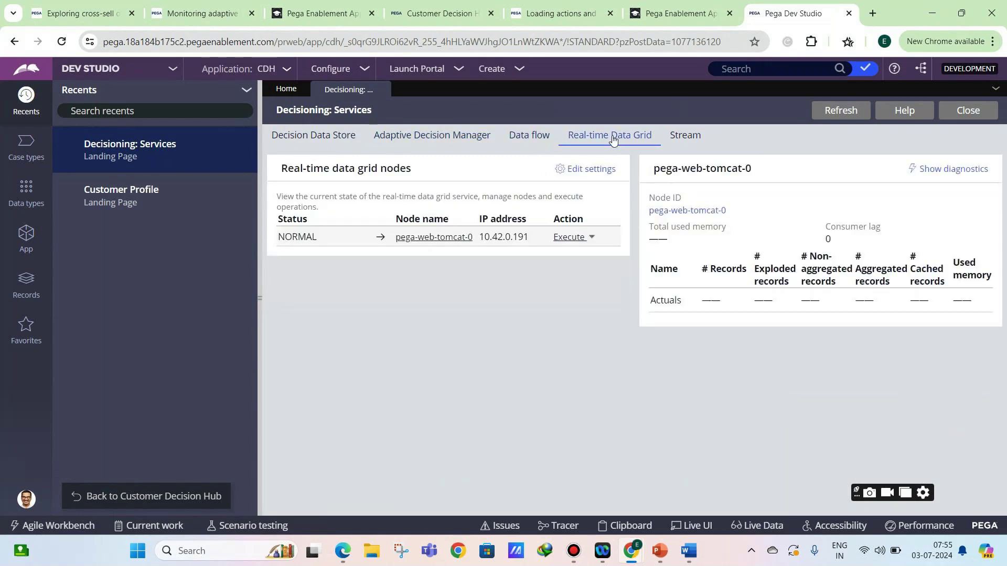
click(530, 138)
click(578, 147)
click(432, 136)
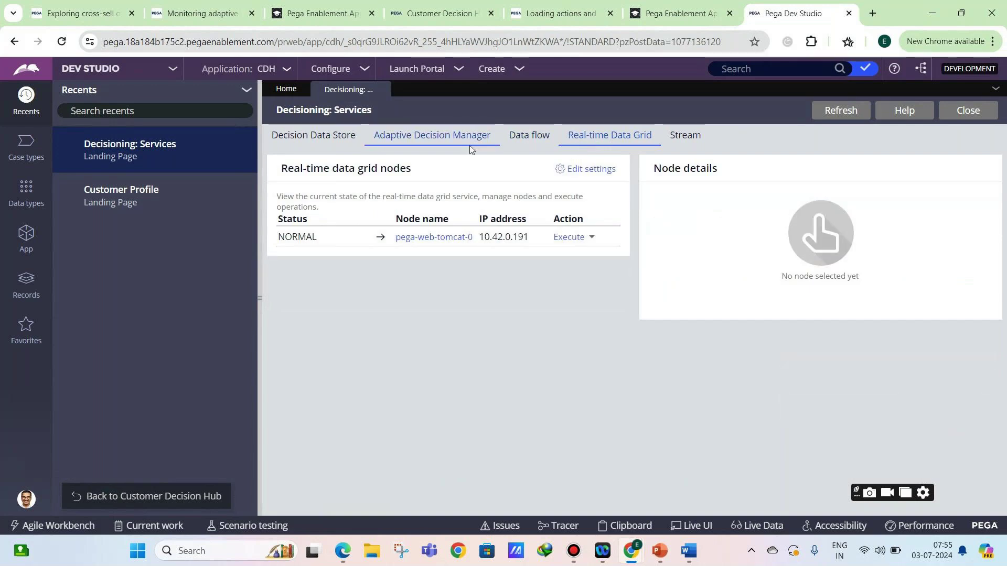
Reopen the decisioning infrastructure Services page, discarding unsaved changes, and check the decision data store node's status.
click(323, 73)
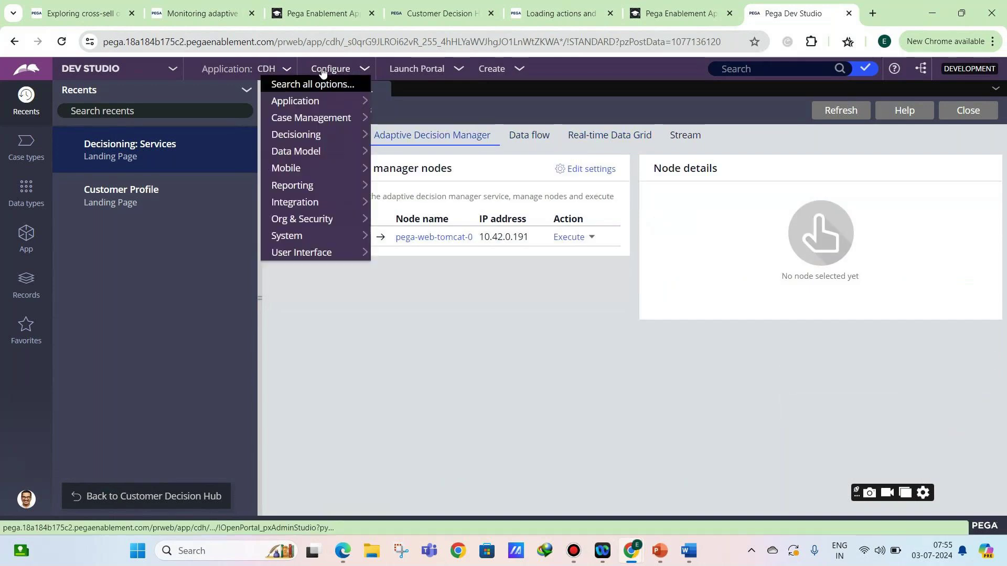
mouse_move(314, 135)
mouse_move(414, 183)
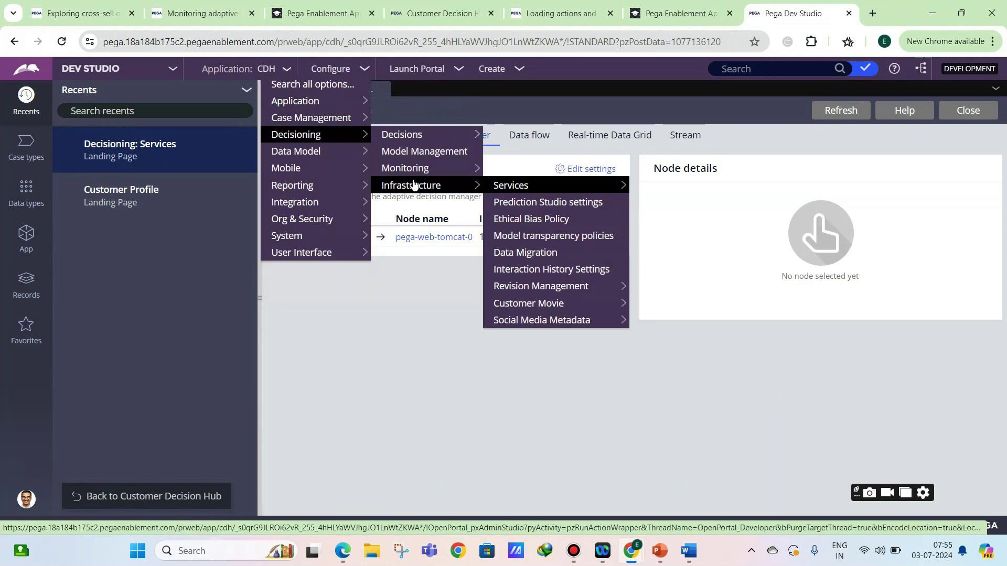
mouse_move(496, 187)
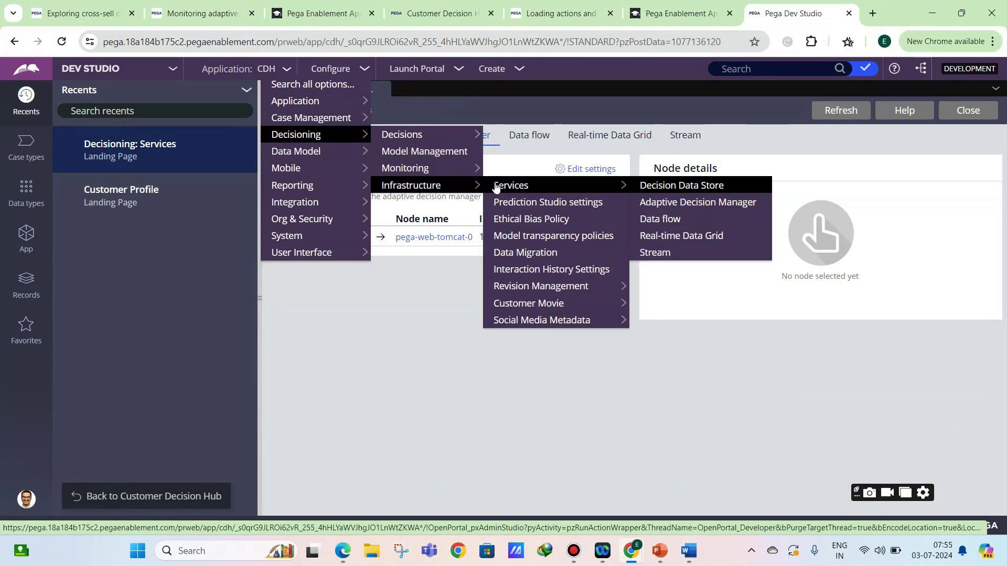
click(495, 187)
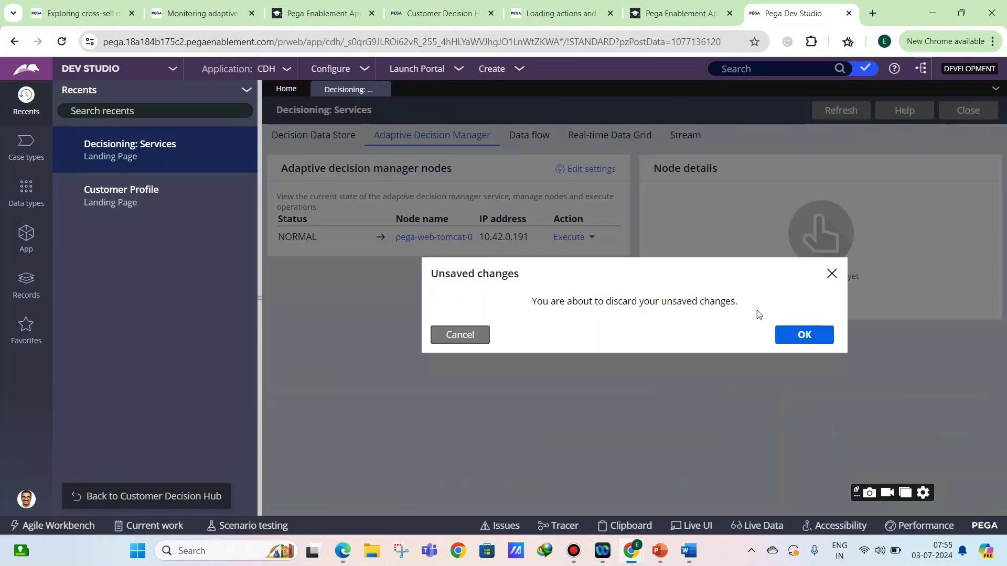
click(804, 334)
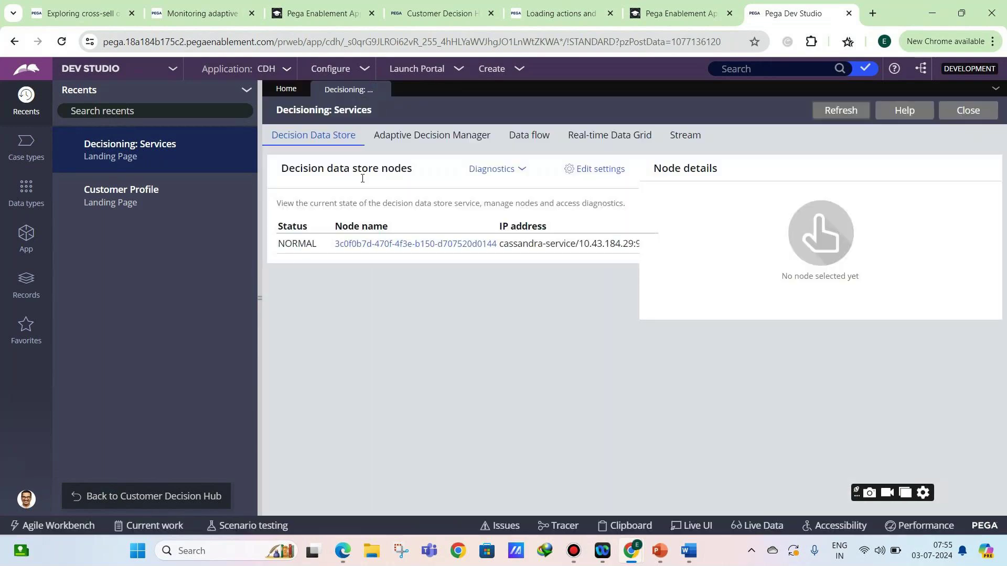
drag(319, 246, 277, 246)
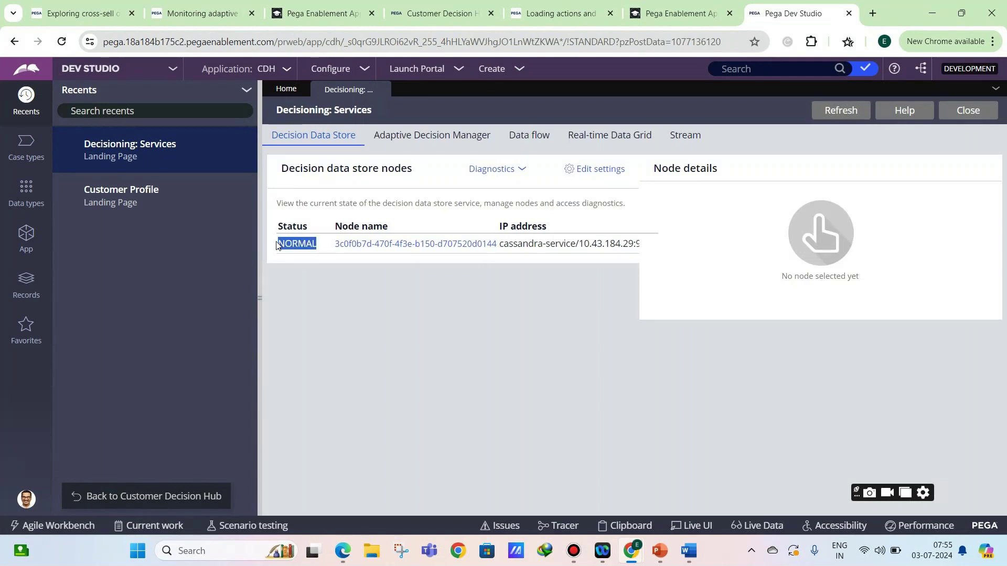
click(426, 314)
Switch to the PEGA_PCDC-Day 2 presentation, glance at the Context Dictionary slide 10 and return to the Verification slide 9.
mouse_move(665, 551)
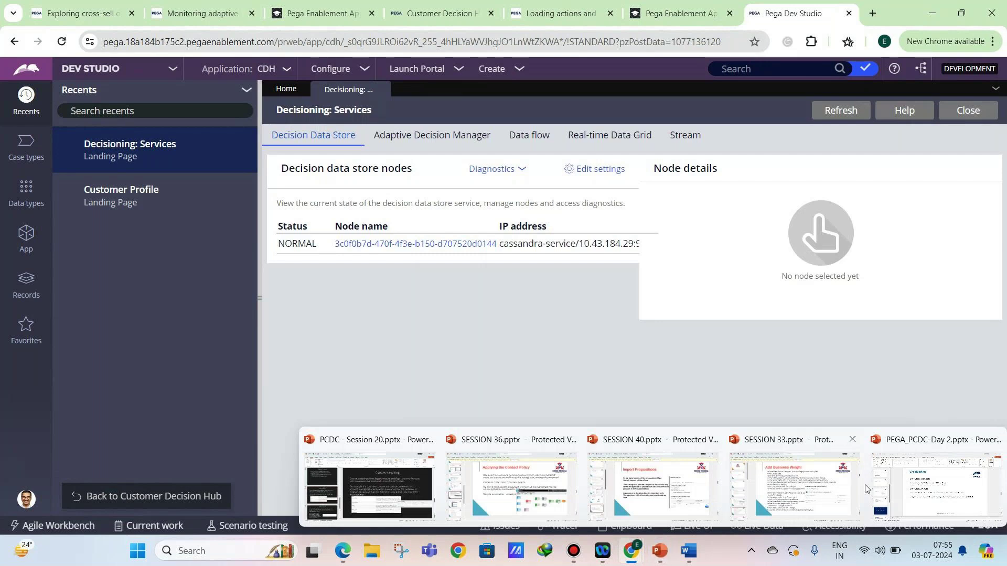
click(887, 489)
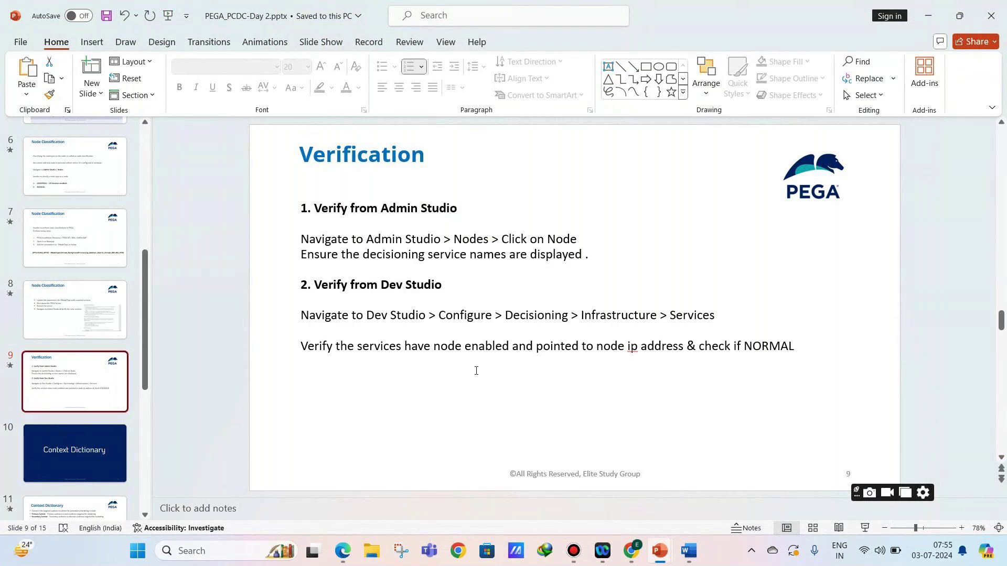
scroll(72, 350, down, 2)
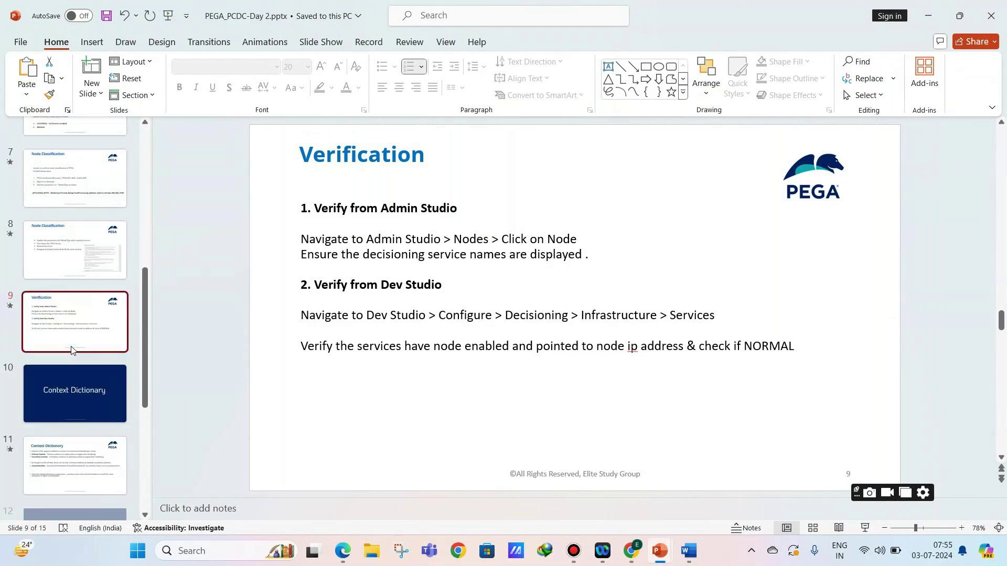
click(80, 380)
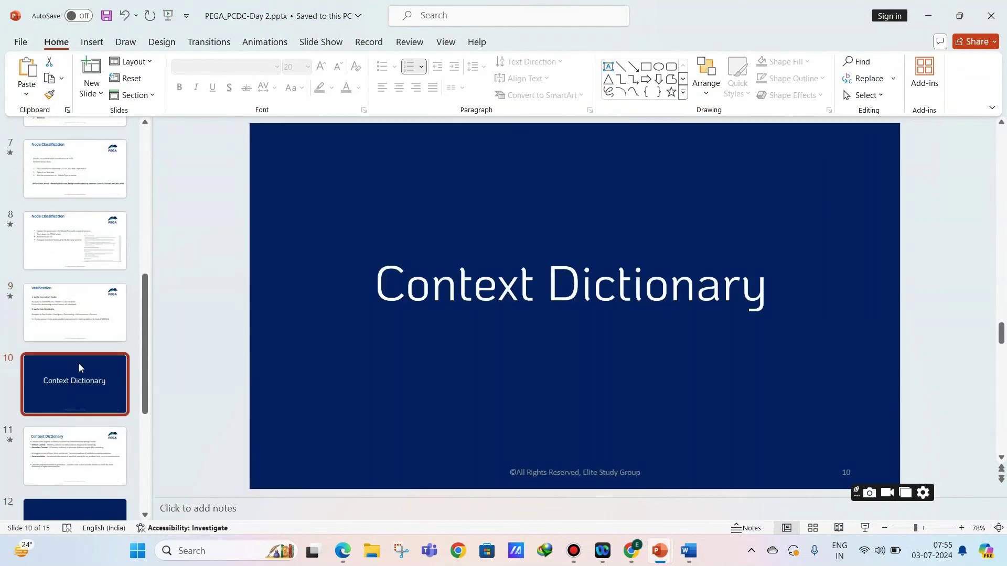
click(72, 331)
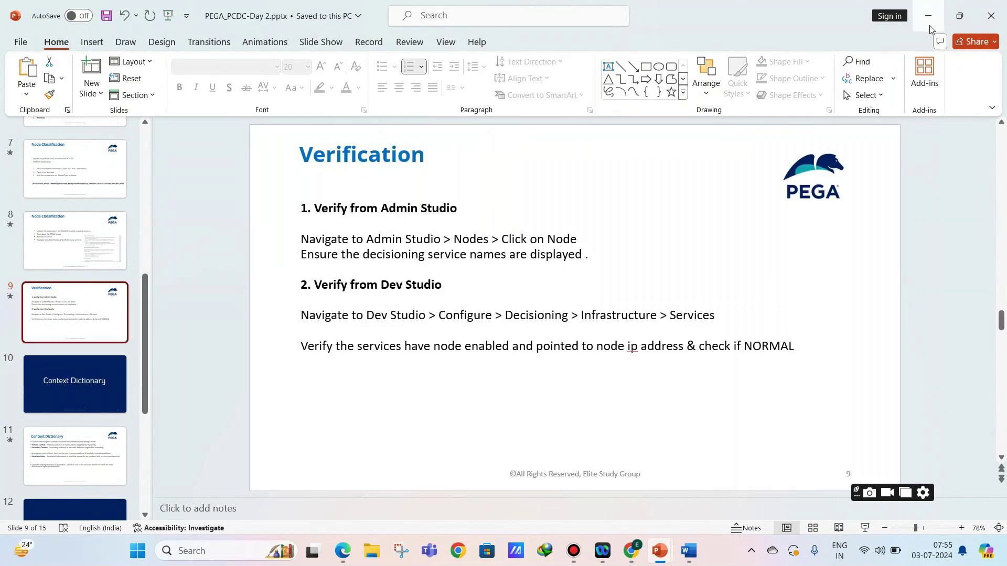
Switch back to Dev Studio in Chrome and examine the IP address of the decision data store node.
key(alt+Tab)
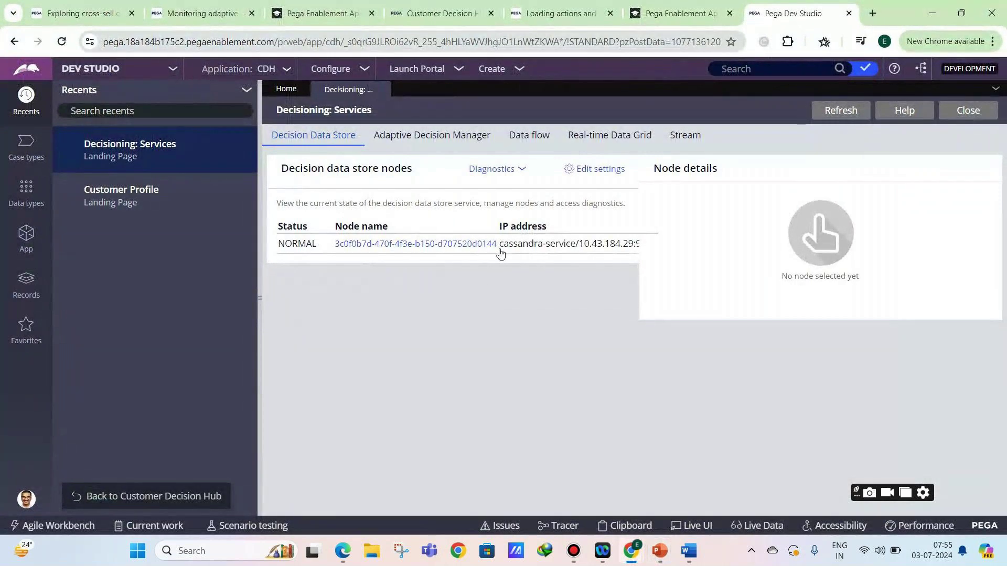
drag(505, 245, 638, 250)
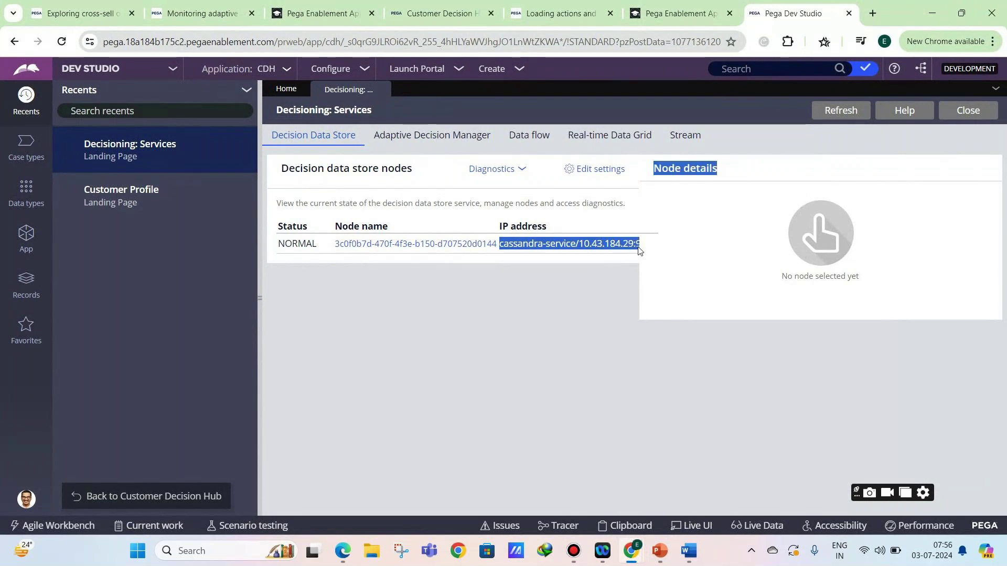
click(486, 294)
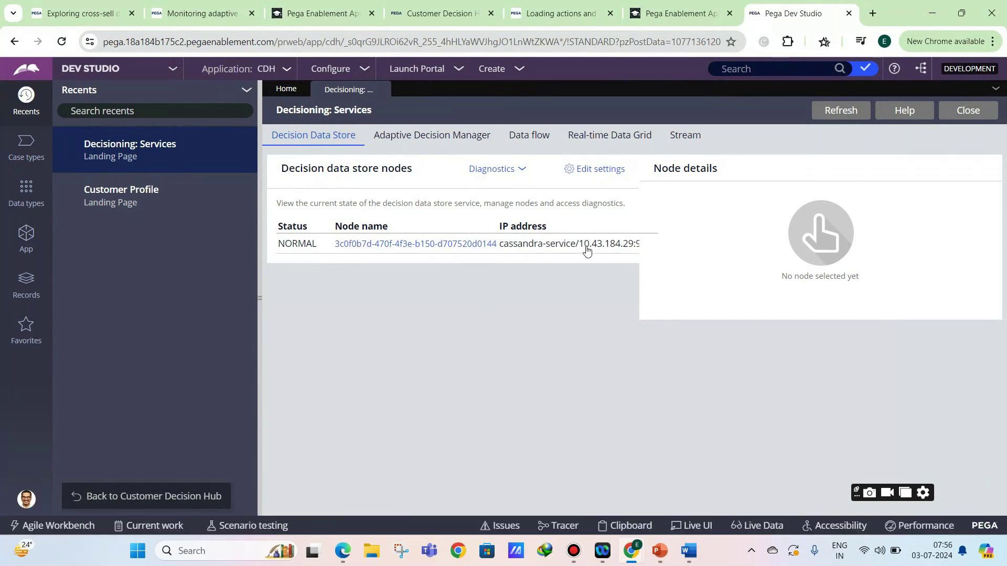
drag(578, 252, 636, 247)
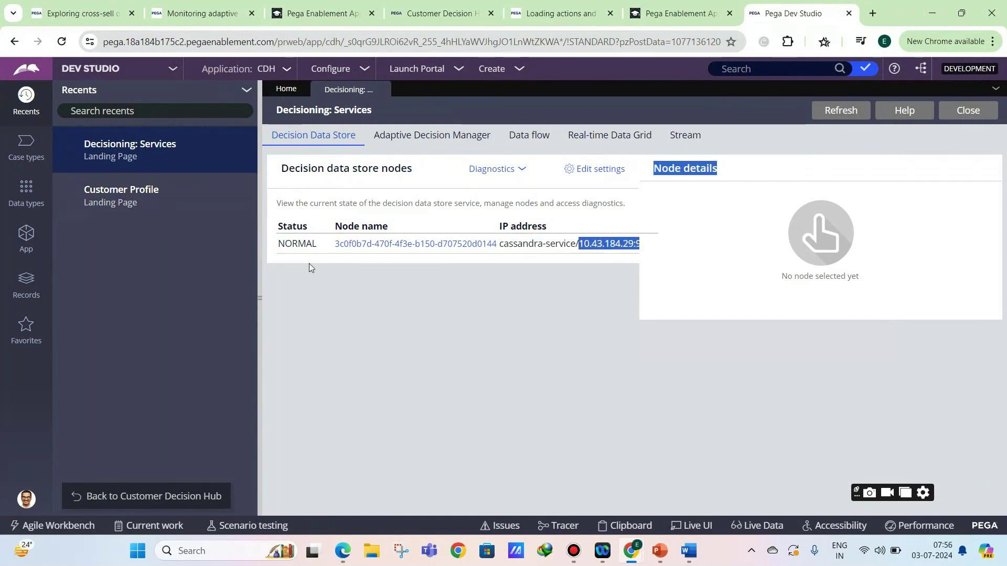
click(365, 262)
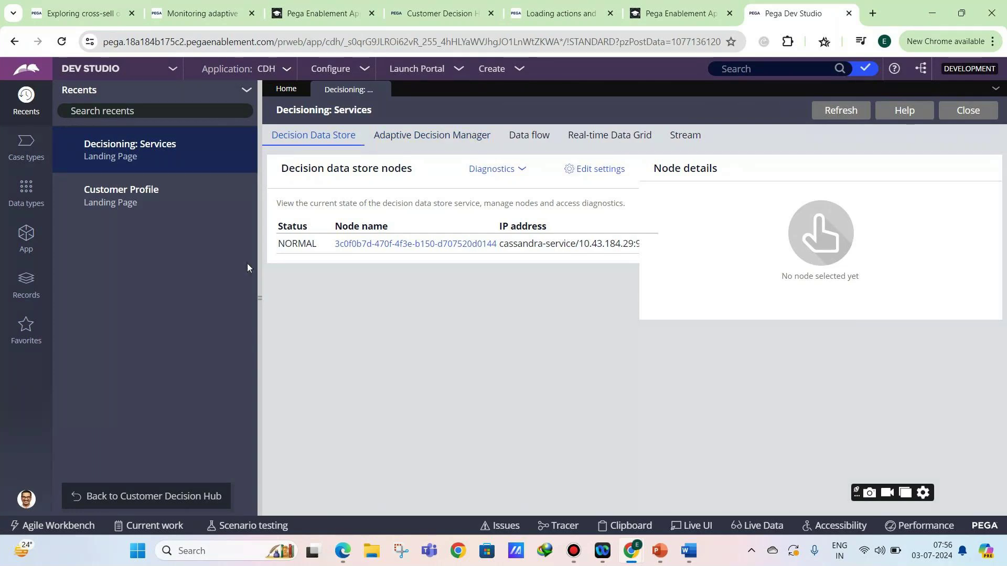
Collapse the Recents explorer to widen the work area, and examine the Adaptive Decision Manager node's IP address.
click(262, 298)
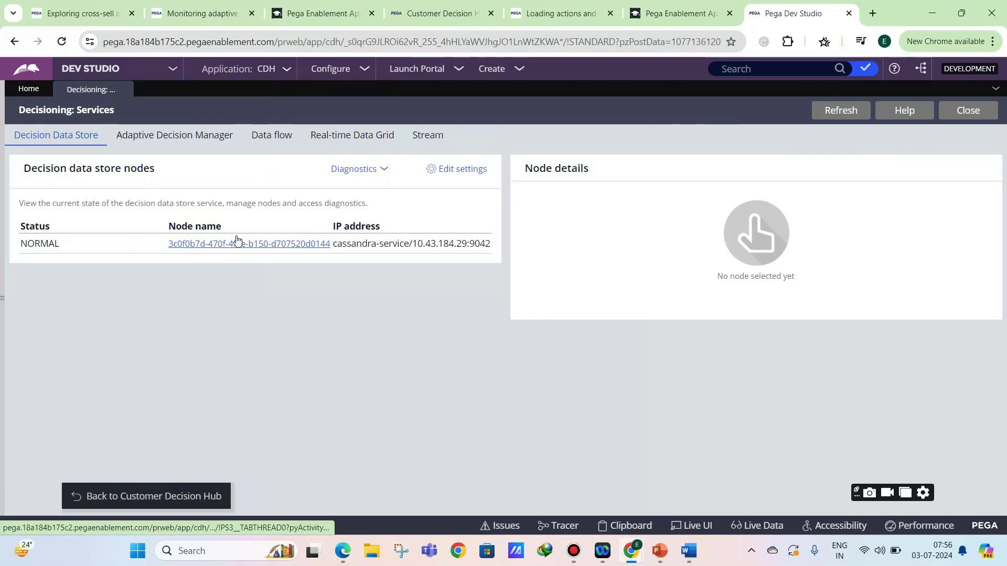
click(175, 135)
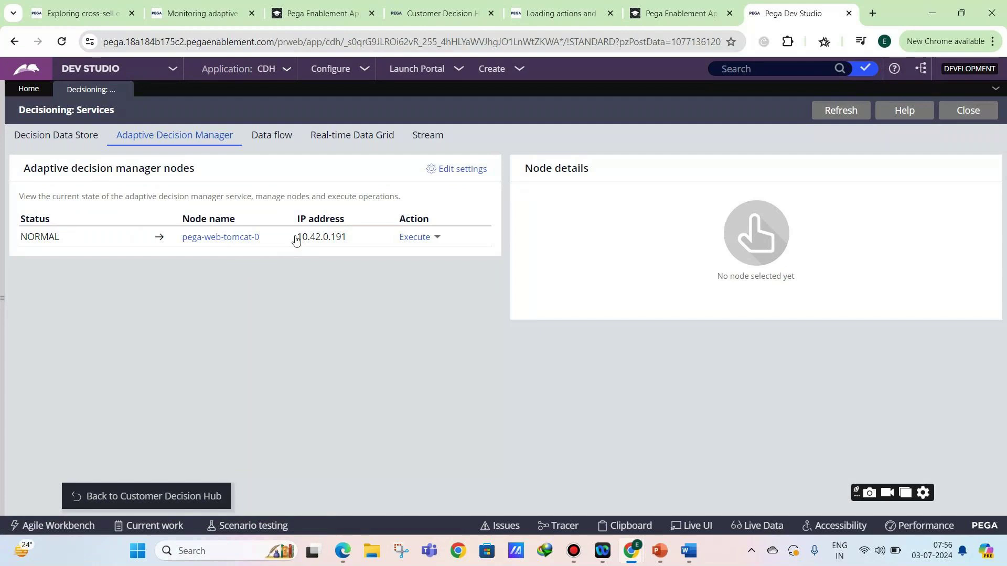
drag(295, 239, 352, 241)
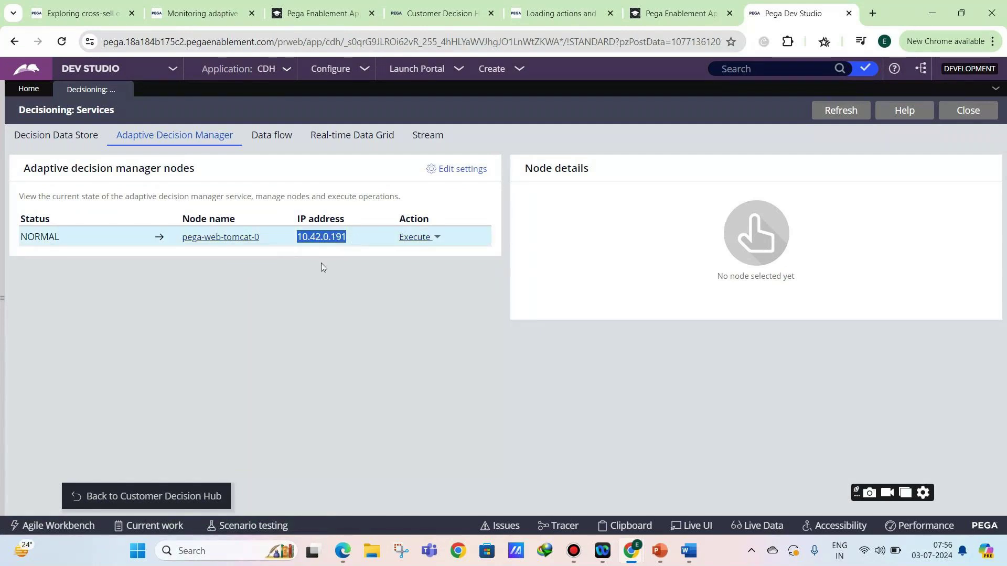
click(314, 297)
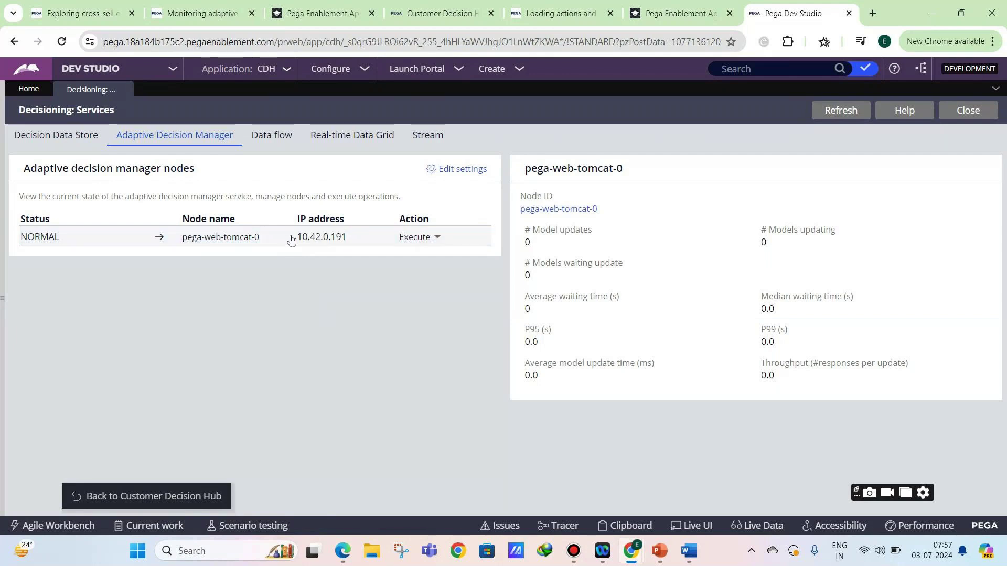
Examine the Adaptive Decision Manager node's IP address, then return to the Decision Data Store services.
drag(294, 238, 347, 240)
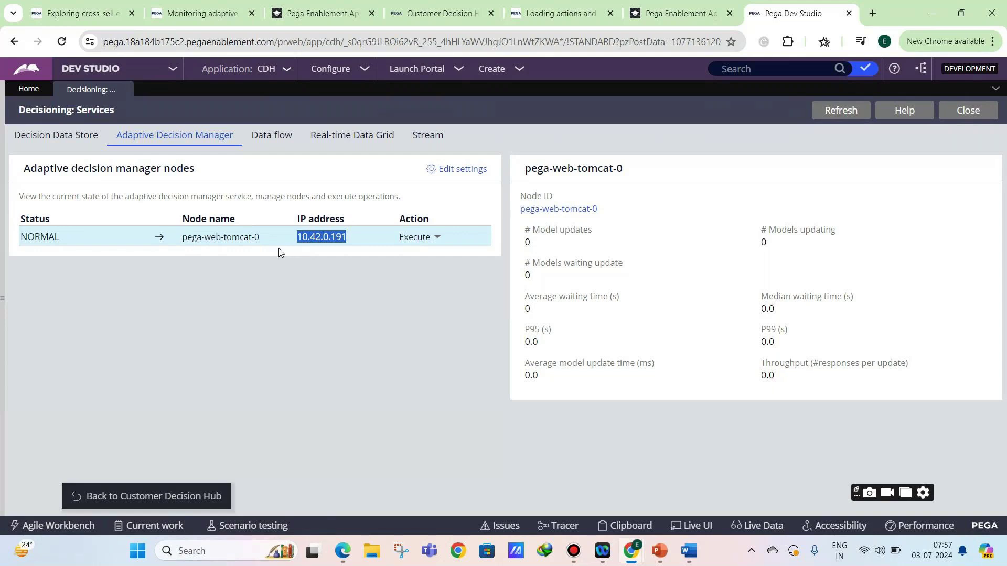
click(370, 324)
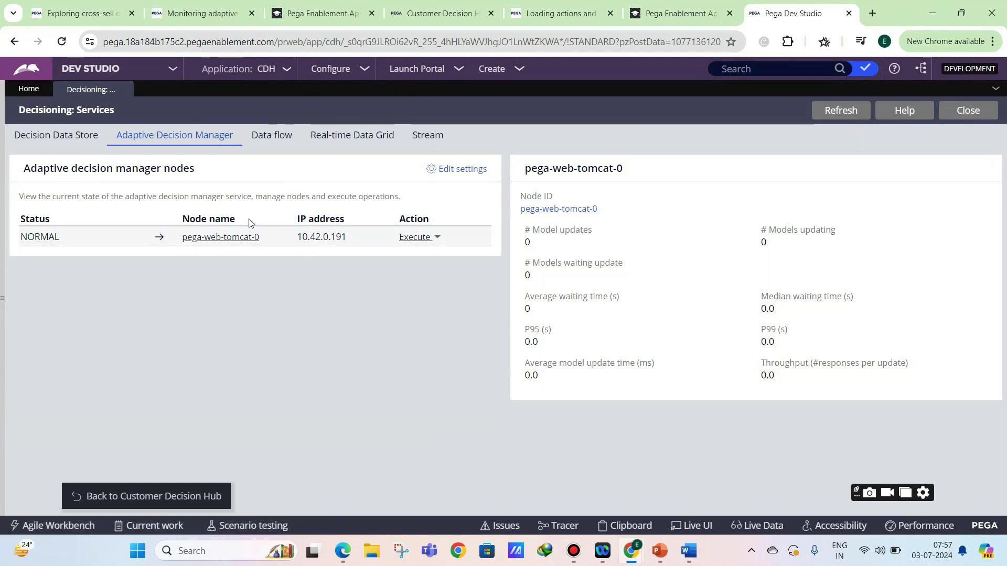
click(267, 145)
click(96, 146)
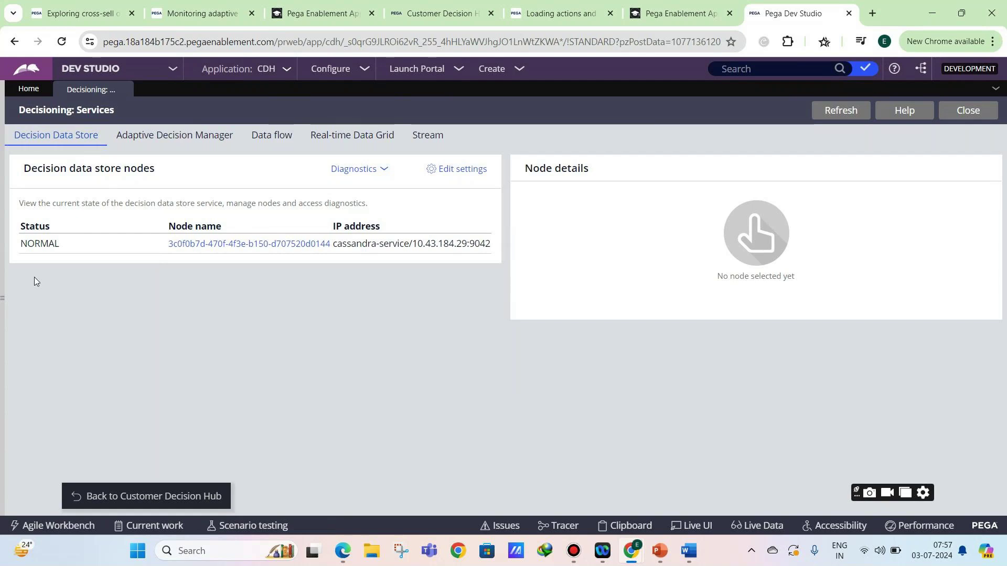
Expand the Recents explorer again and switch to the Verification slide of the PEGA_PCDC-Day 2 presentation in PowerPoint.
click(8, 303)
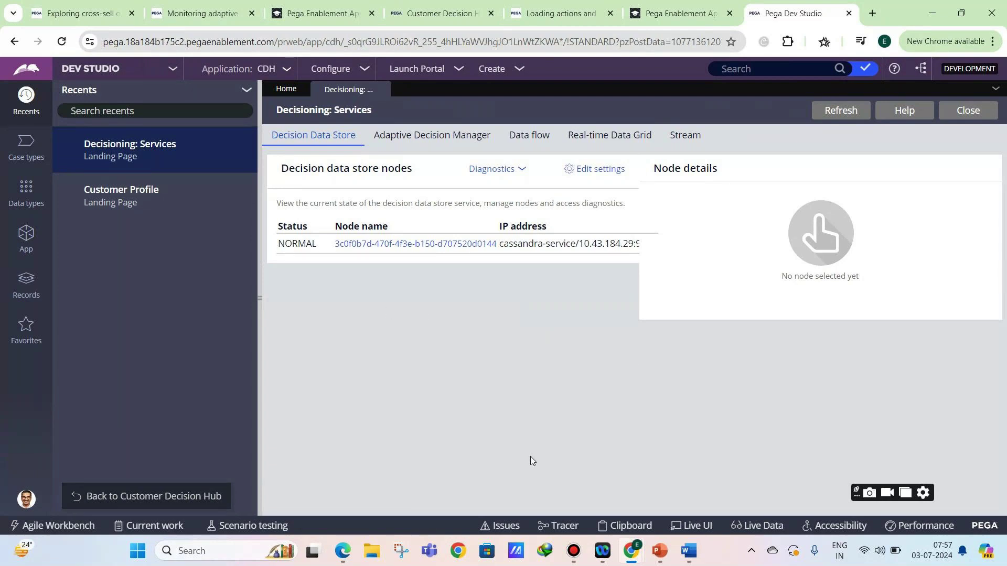
mouse_move(670, 550)
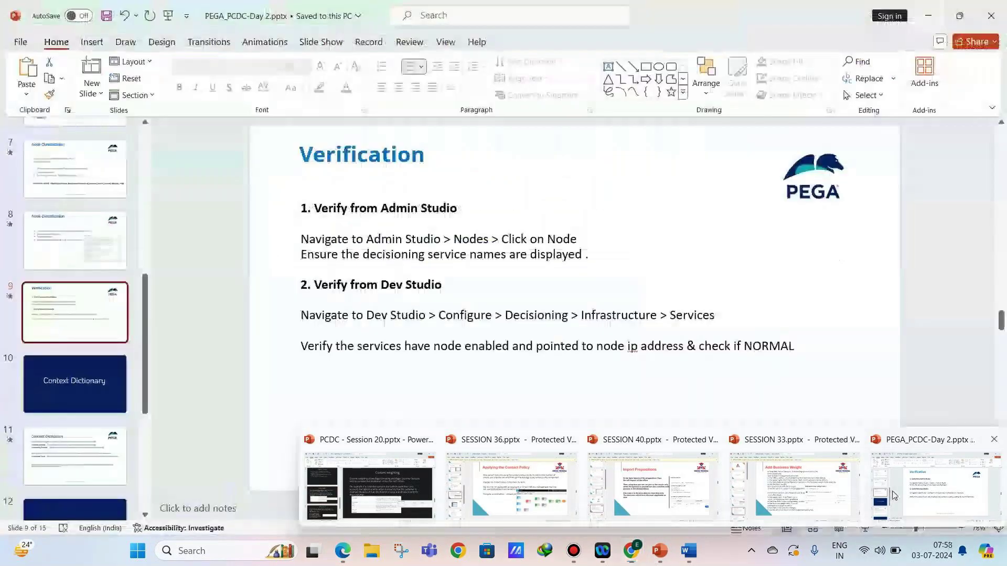
click(894, 496)
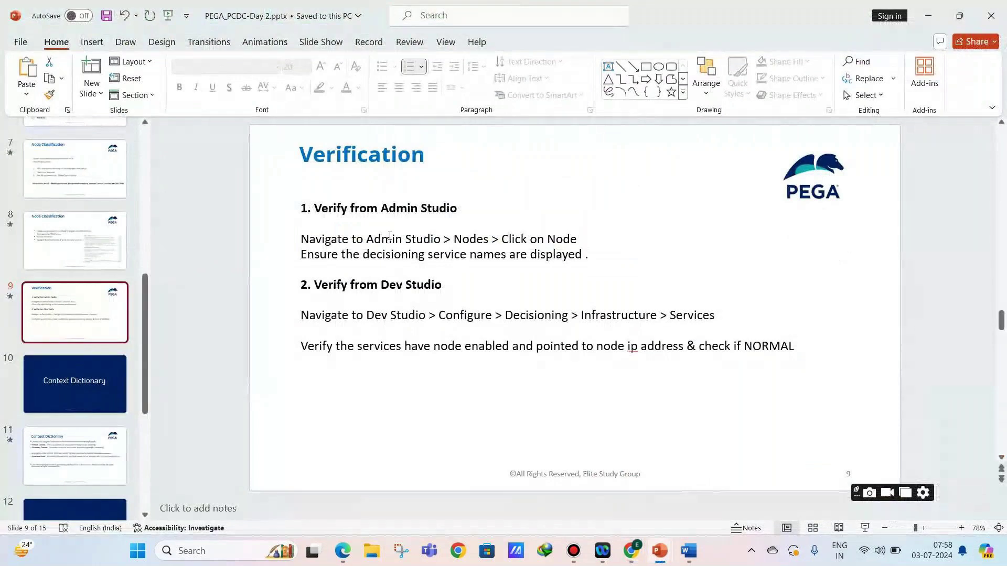
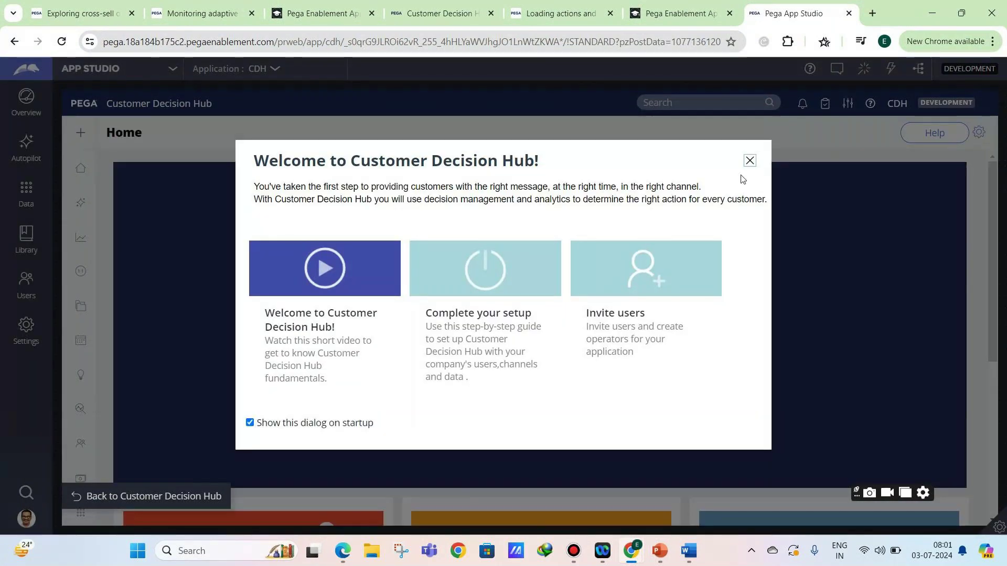
Dismiss the Customer Decision Hub welcome dialog in App Studio and open the Context Dictionary from the application settings.
click(750, 161)
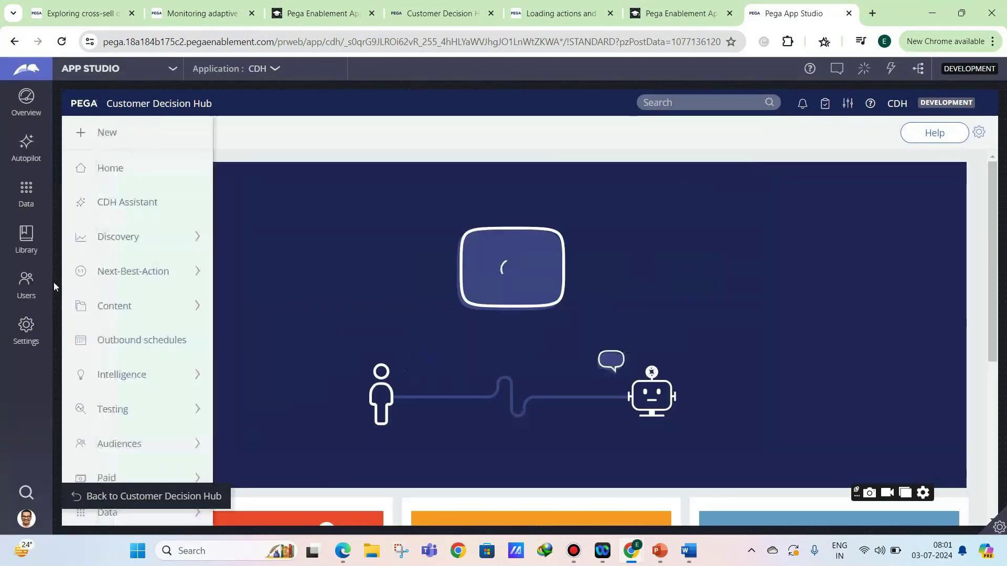
click(28, 325)
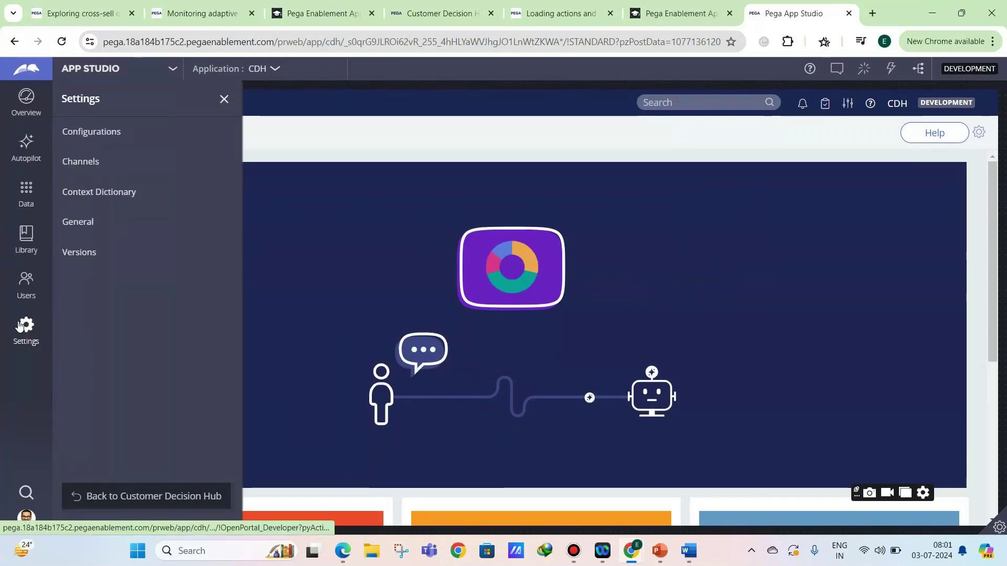
click(85, 193)
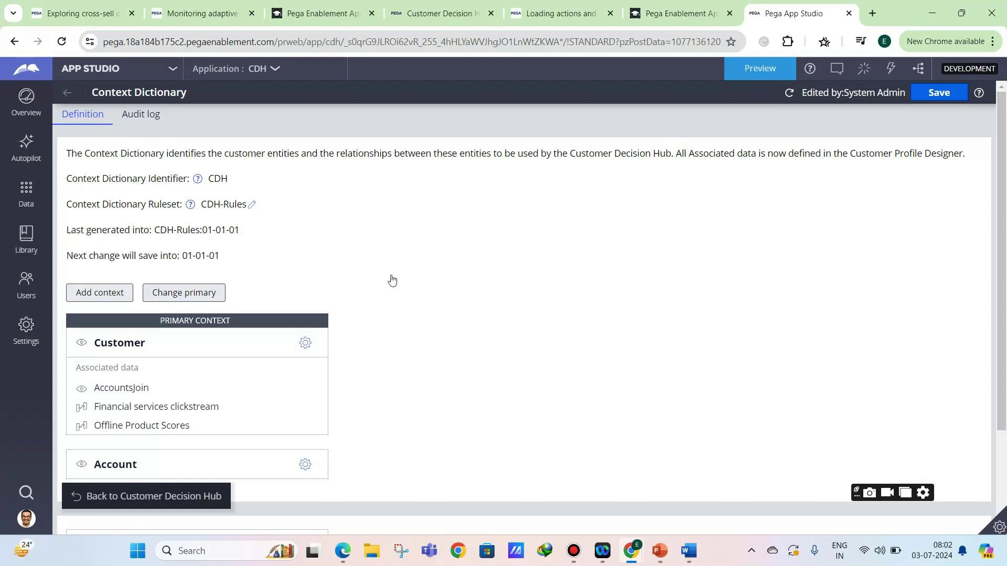
scroll(191, 324, down, 2)
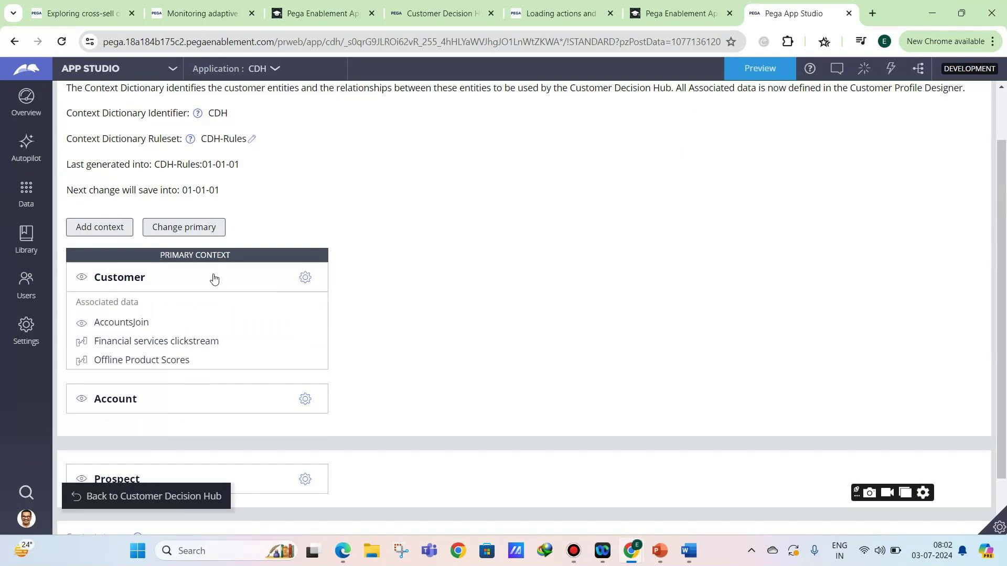
Open the configuration of the primary Customer context and examine its full name, email and mobile phone properties.
click(304, 279)
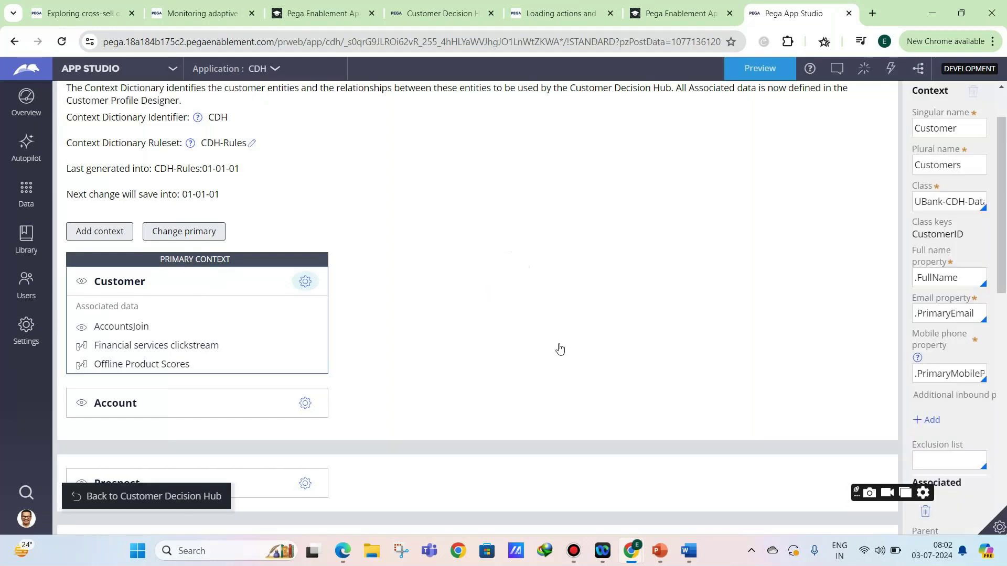
triple_click(853, 300)
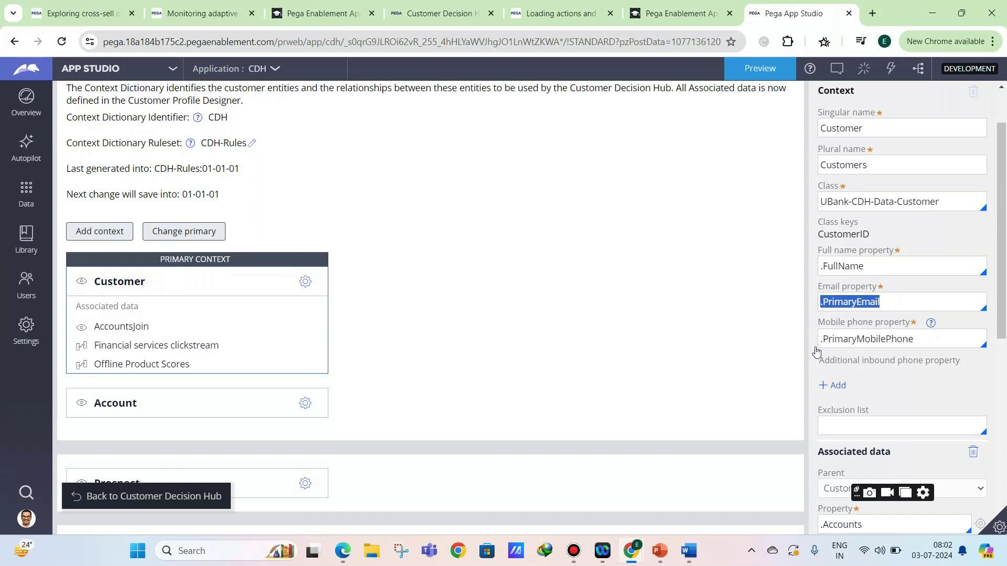
click(868, 304)
drag(878, 302, 817, 308)
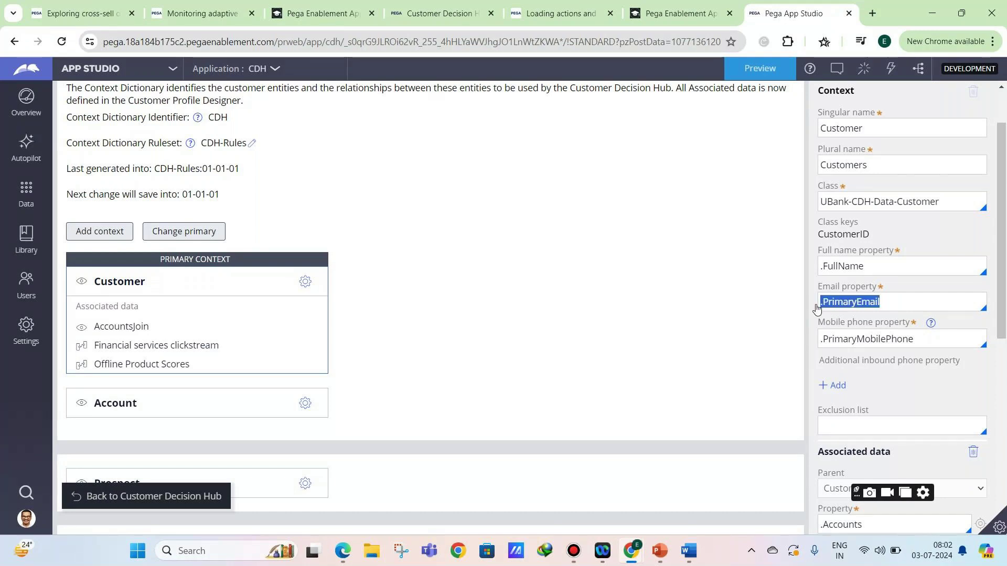
double_click(846, 344)
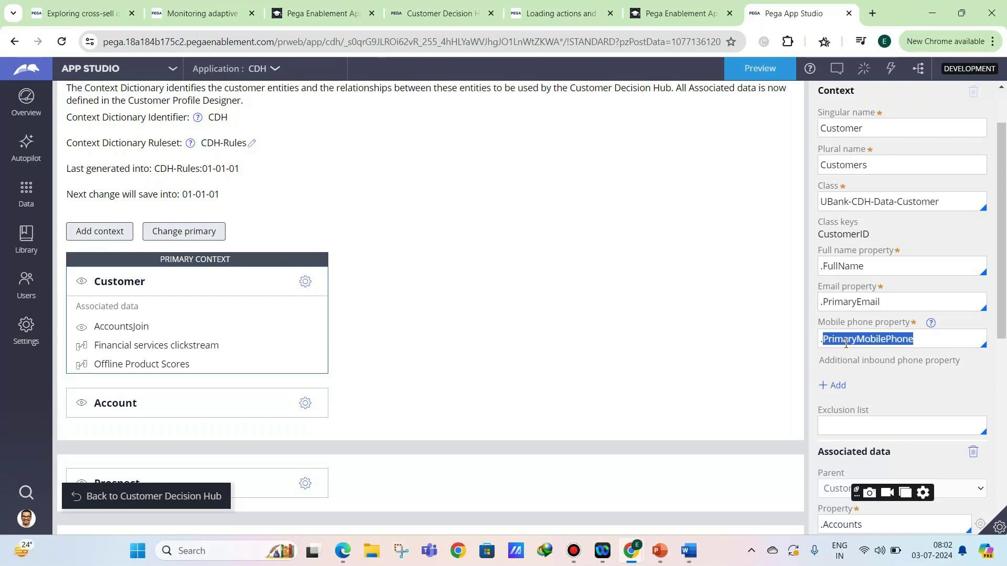
key(ctrl+a)
triple_click(854, 265)
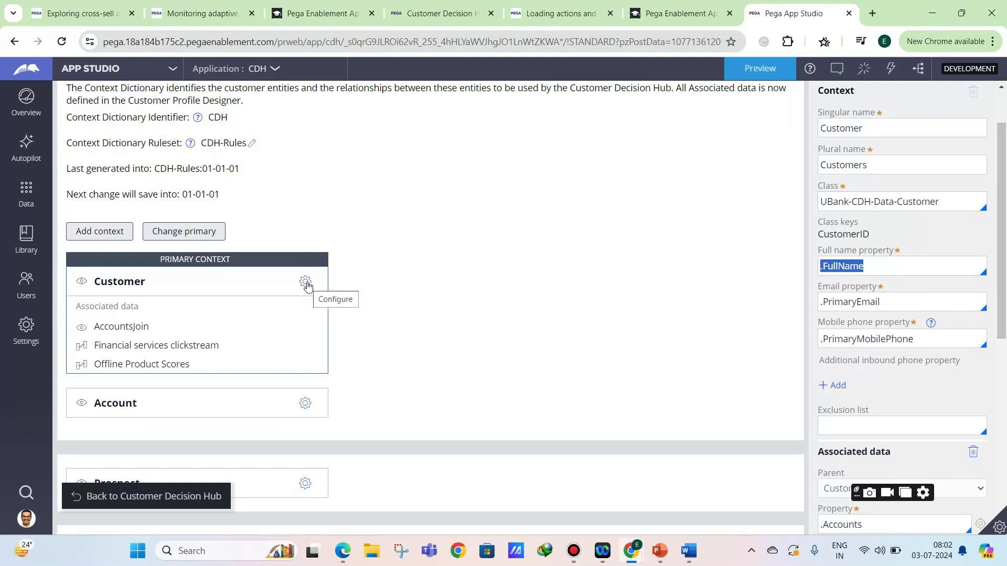
click(863, 299)
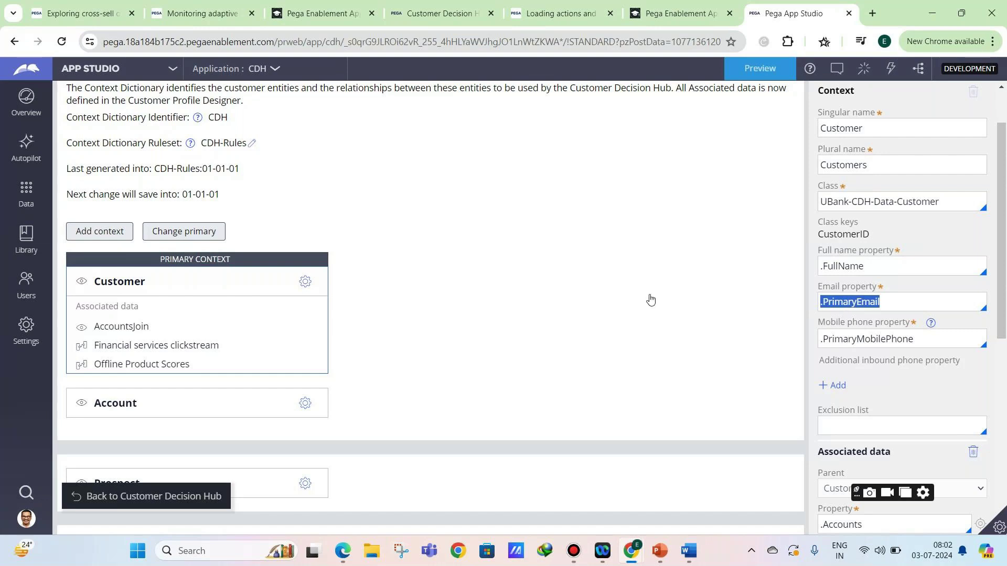
click(830, 344)
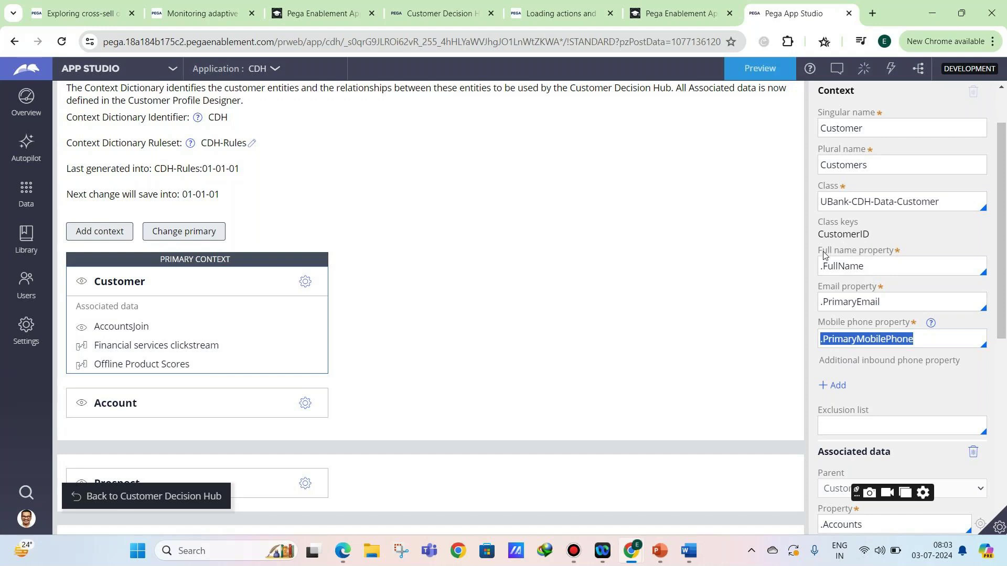
Examine the Customer context's class together with its email and mobile phone property mappings.
click(906, 203)
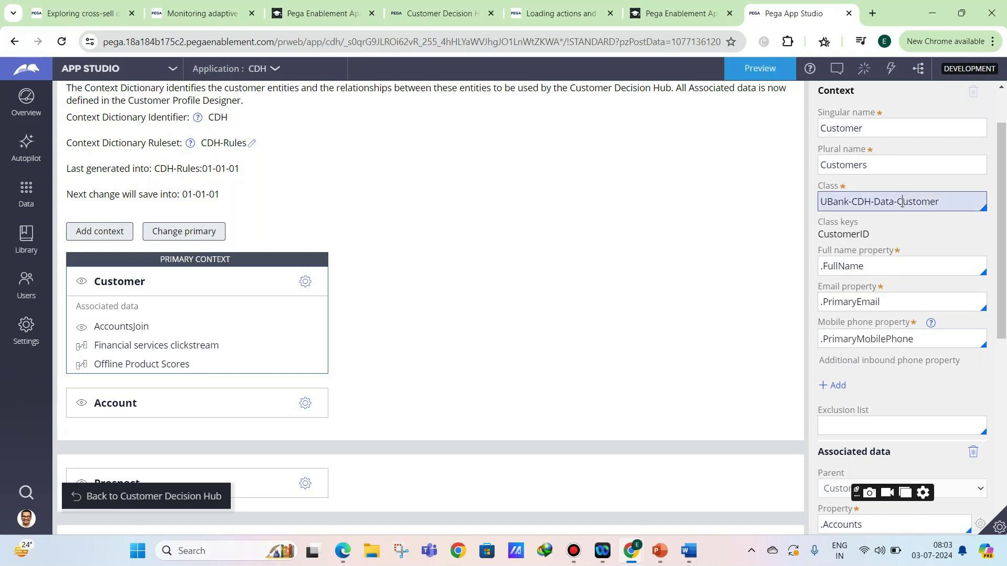
drag(821, 202, 941, 202)
click(854, 299)
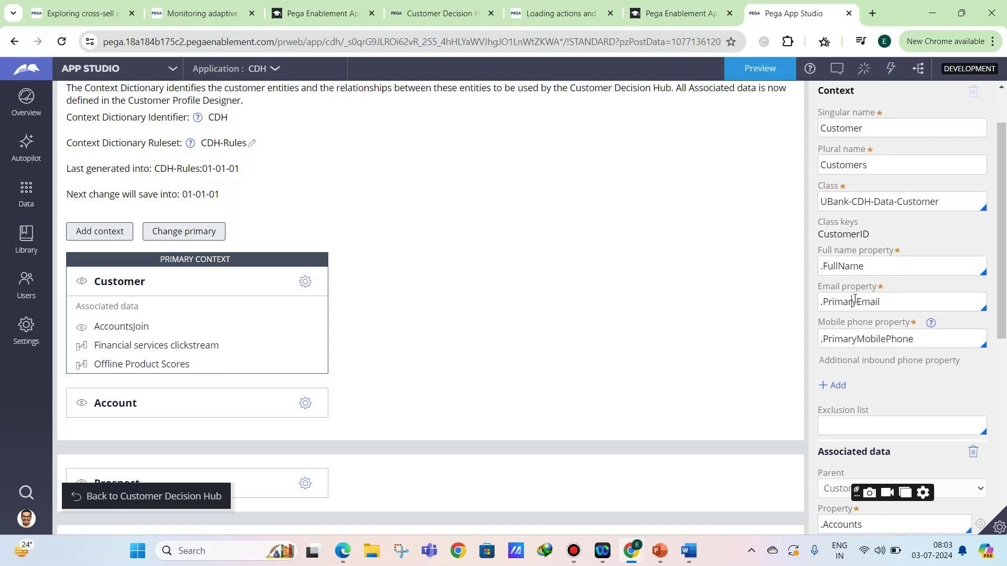
triple_click(854, 299)
triple_click(857, 337)
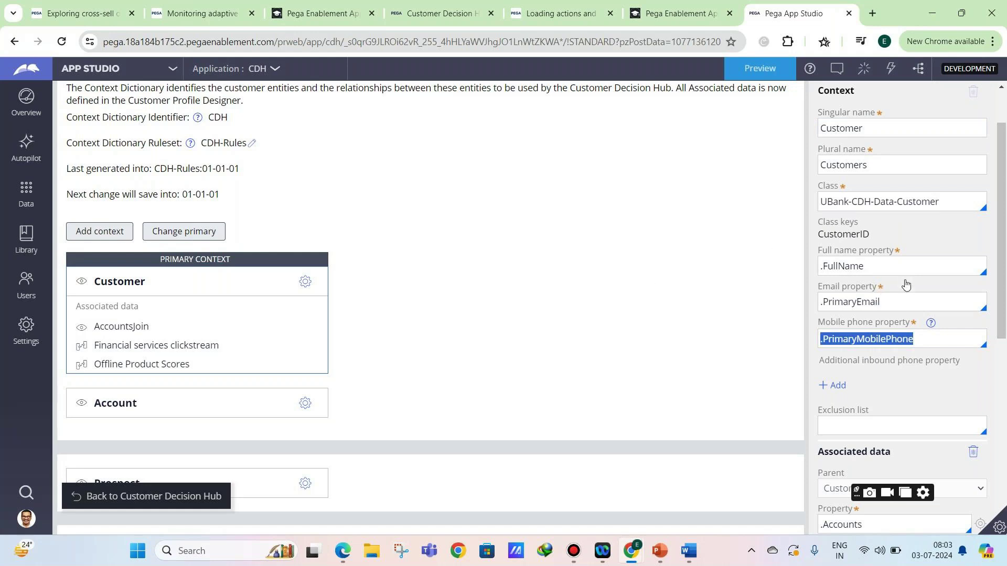
click(858, 303)
key(ctrl+a)
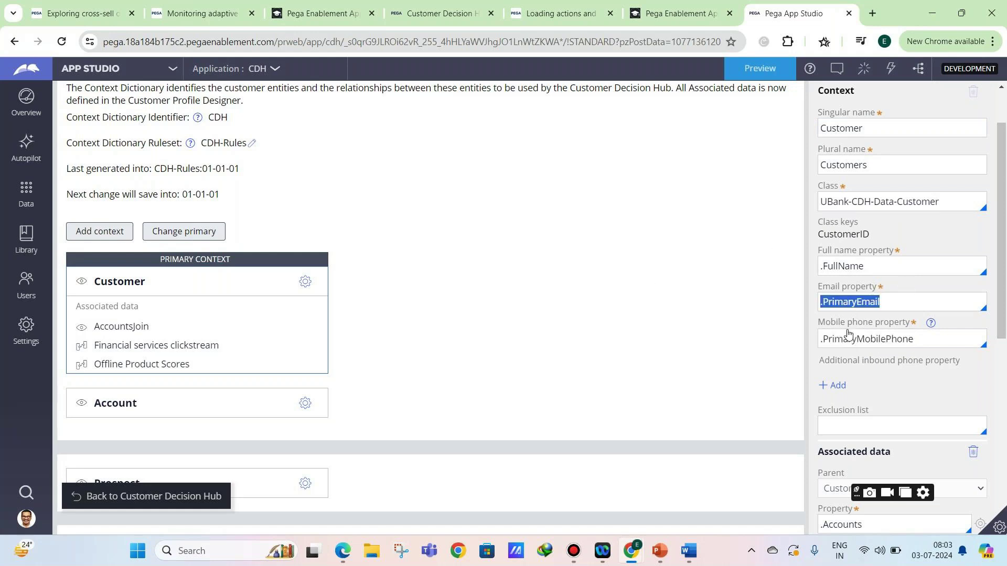
triple_click(847, 336)
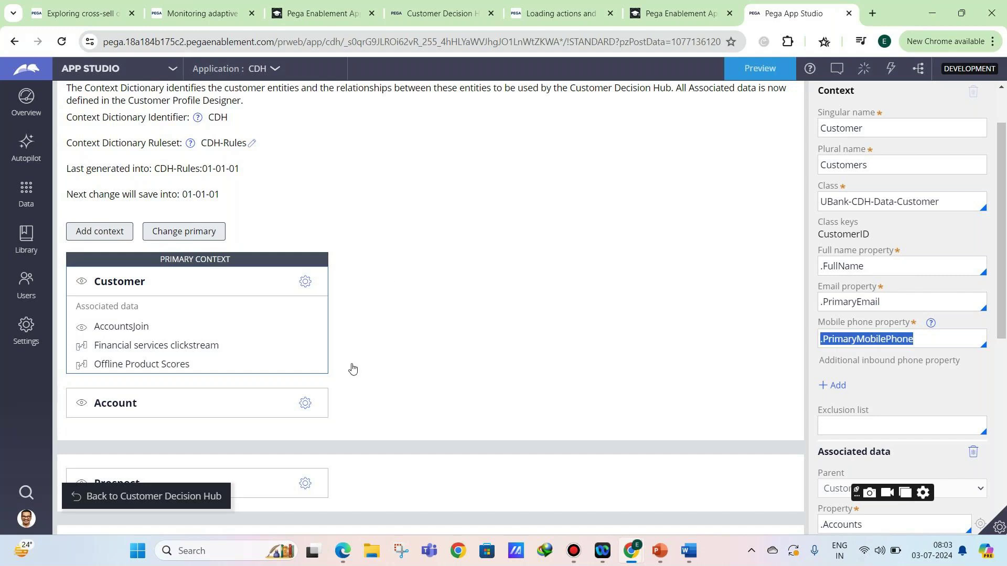
Review the Account and Prospect contexts and the context storage options, then return to the Customer context.
scroll(332, 337, down, 1)
scroll(333, 334, up, 1)
scroll(150, 437, down, 2)
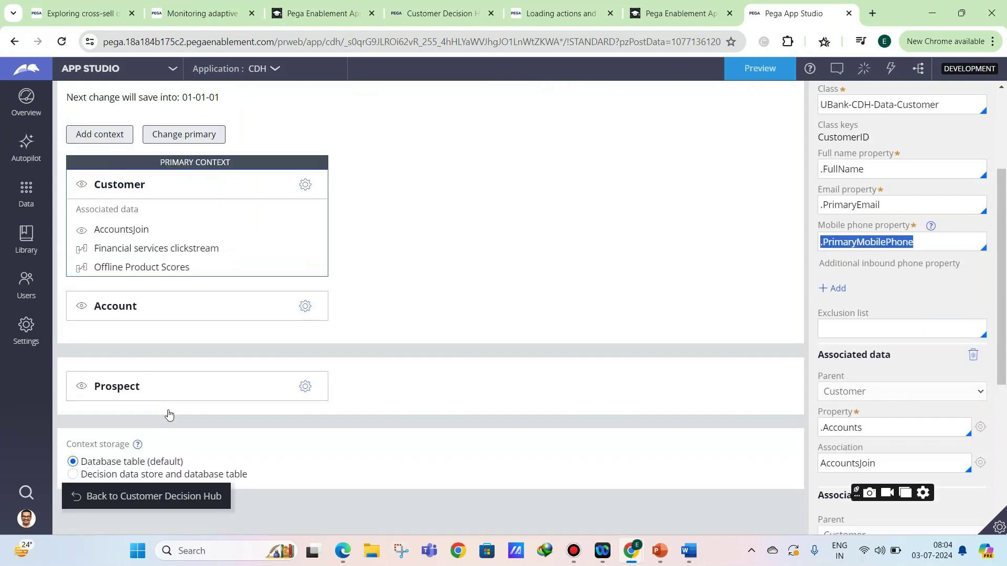
scroll(168, 414, up, 2)
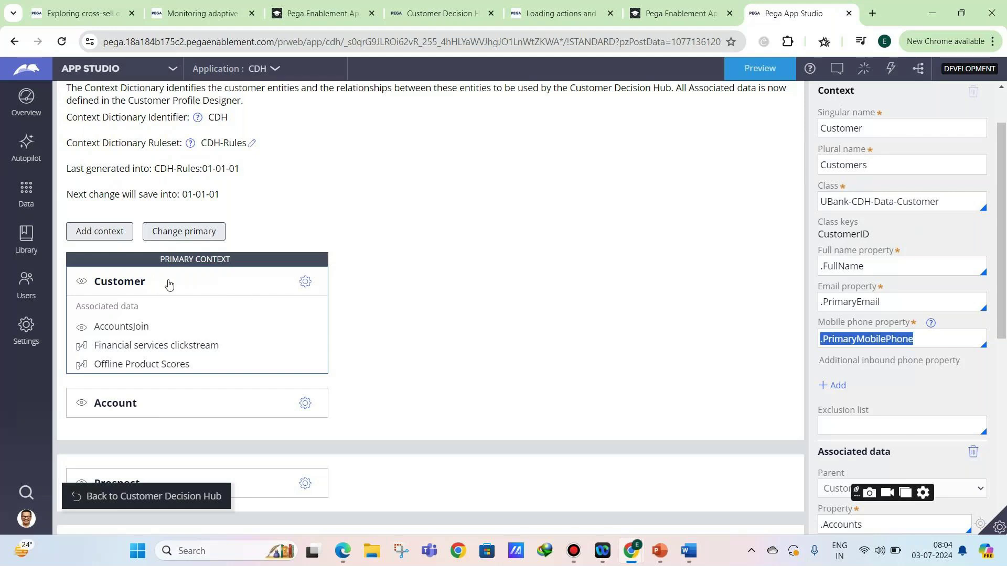
Switch to the GoTo Meeting window to check the chat, then minimize it to return to App Studio.
mouse_move(631, 551)
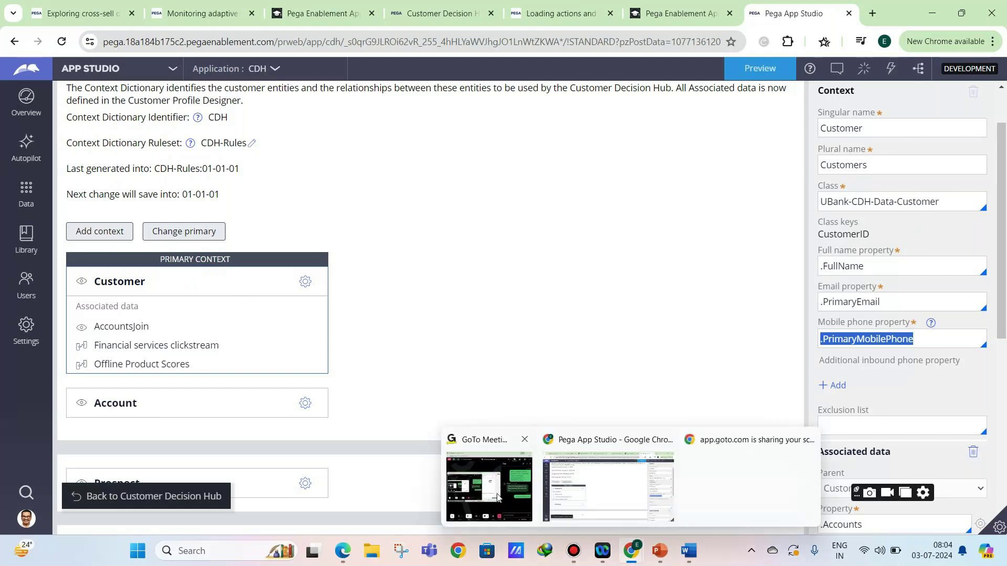
click(497, 497)
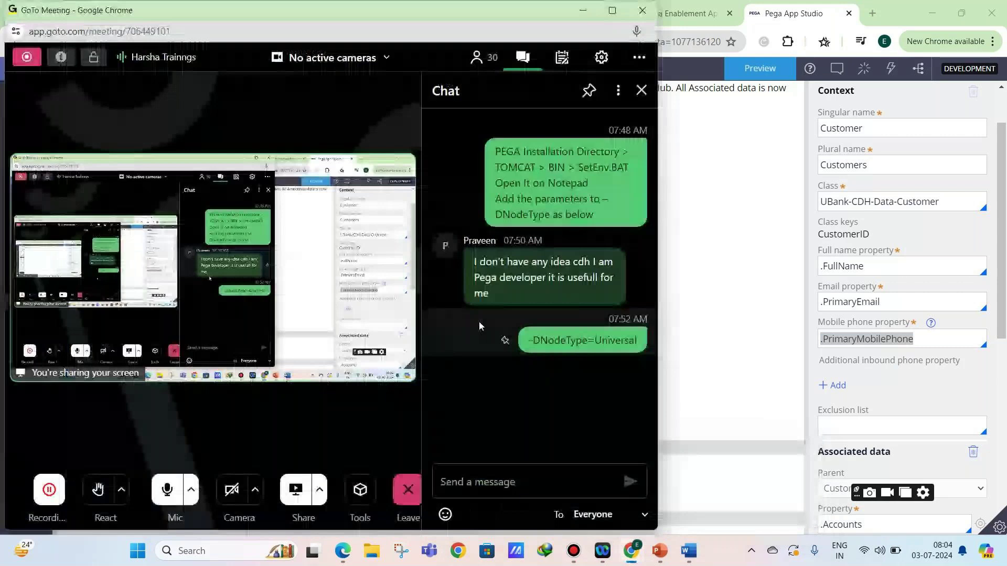
click(582, 11)
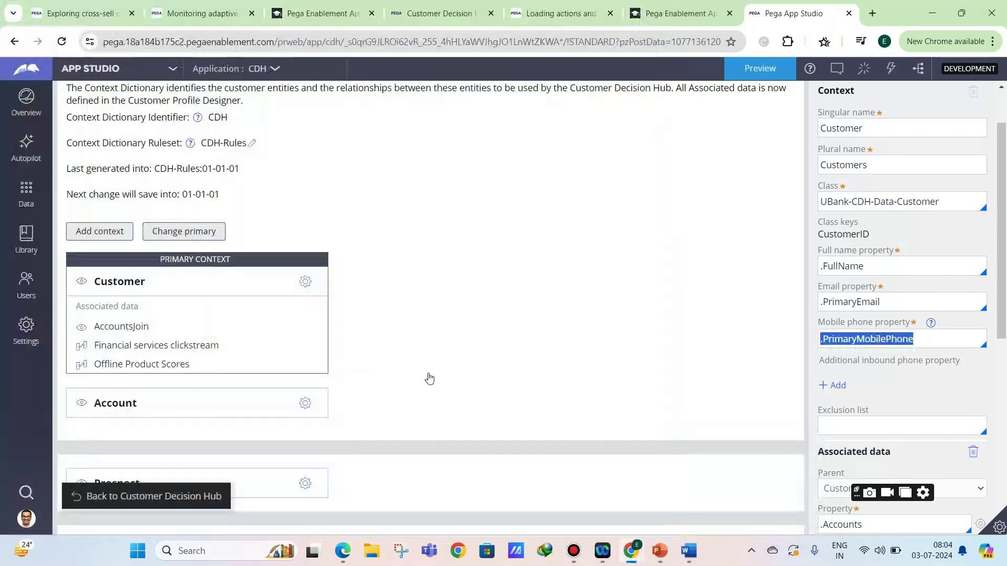
Examine the Context Dictionary definition details and the Customer context's class and full name property.
scroll(372, 356, up, 1)
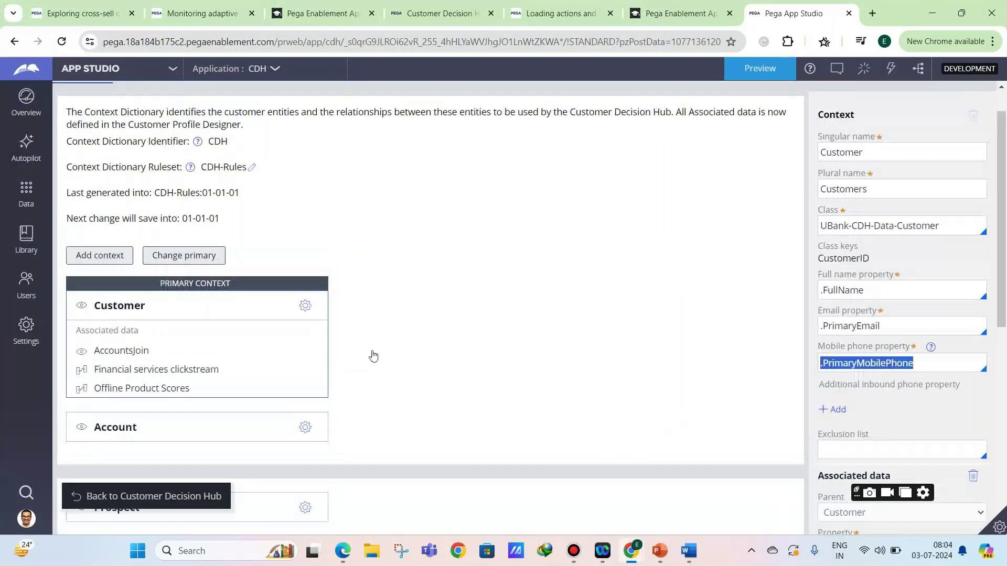
scroll(374, 356, up, 2)
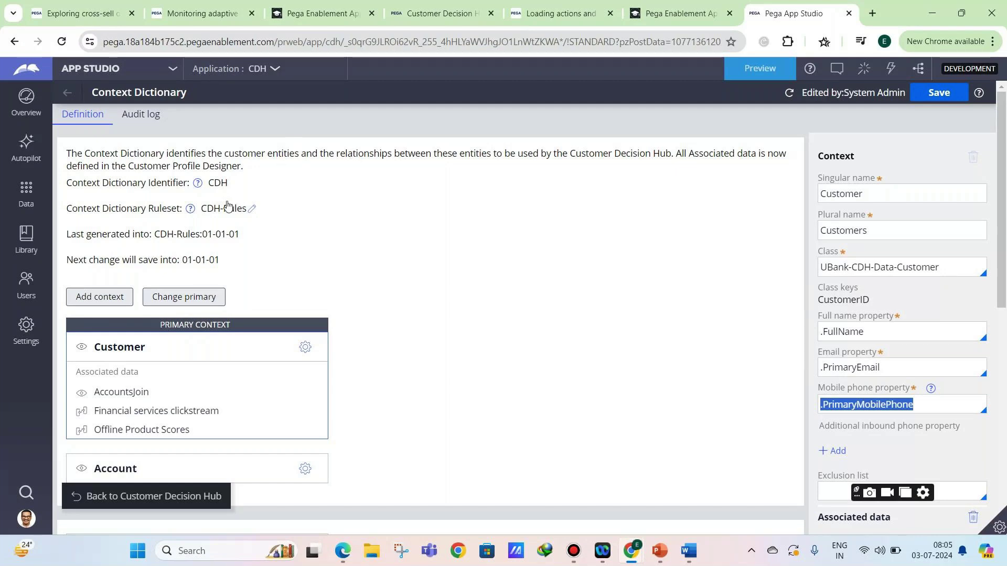
click(857, 269)
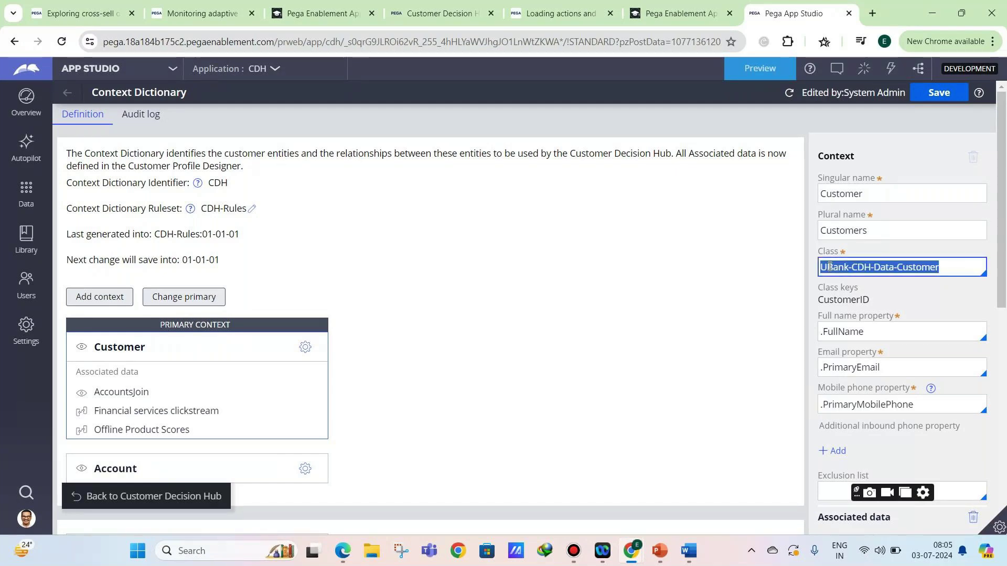
click(857, 336)
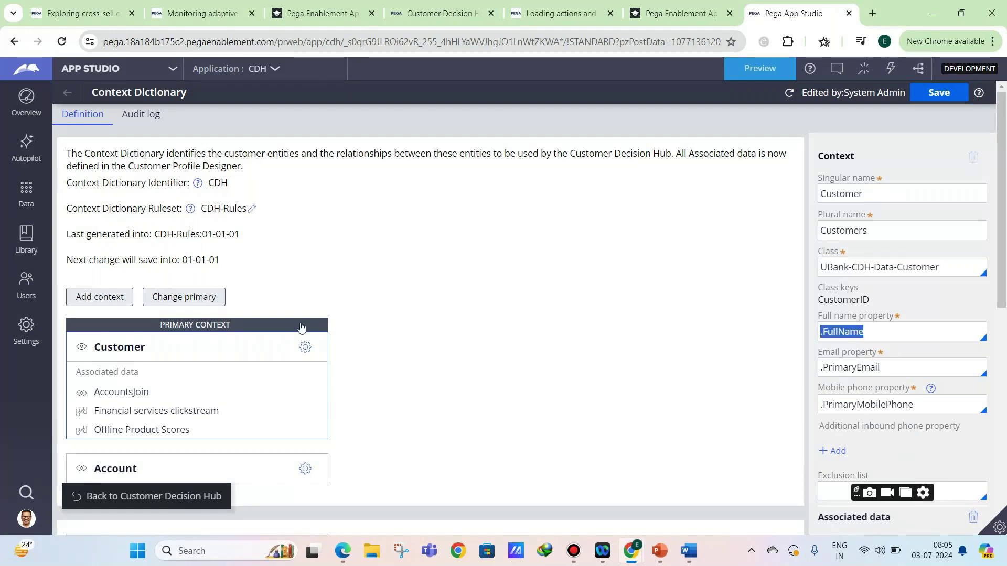
Add a new context to the Context Dictionary with the singular name FacebookFollower, written without a space.
click(104, 299)
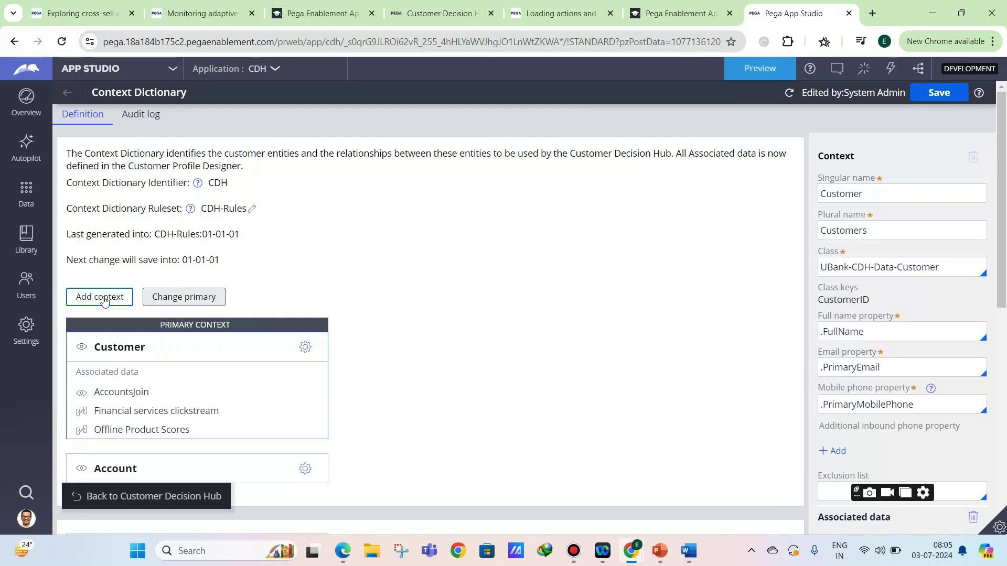
click(113, 301)
click(835, 198)
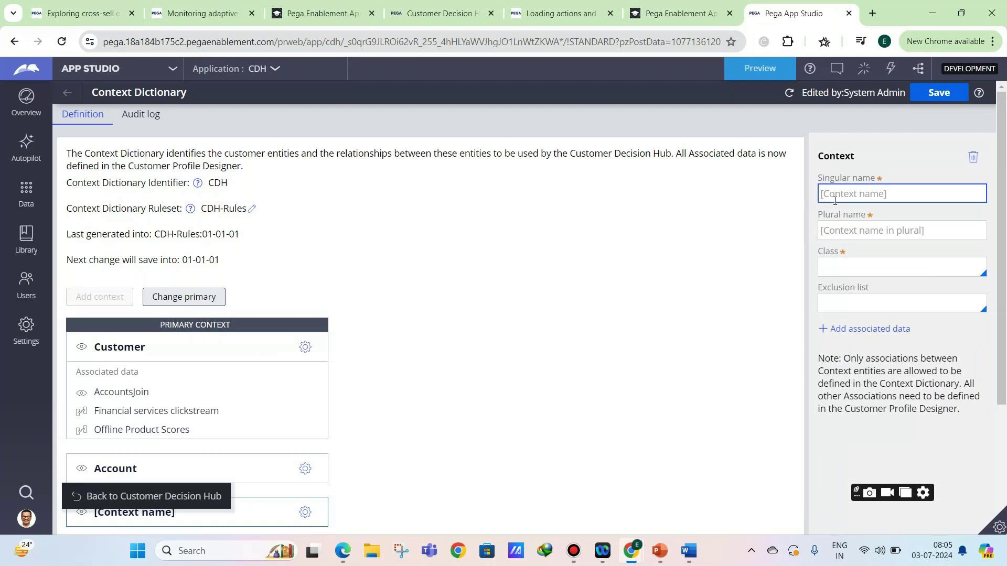
text(Facebook Follower)
key(Tab)
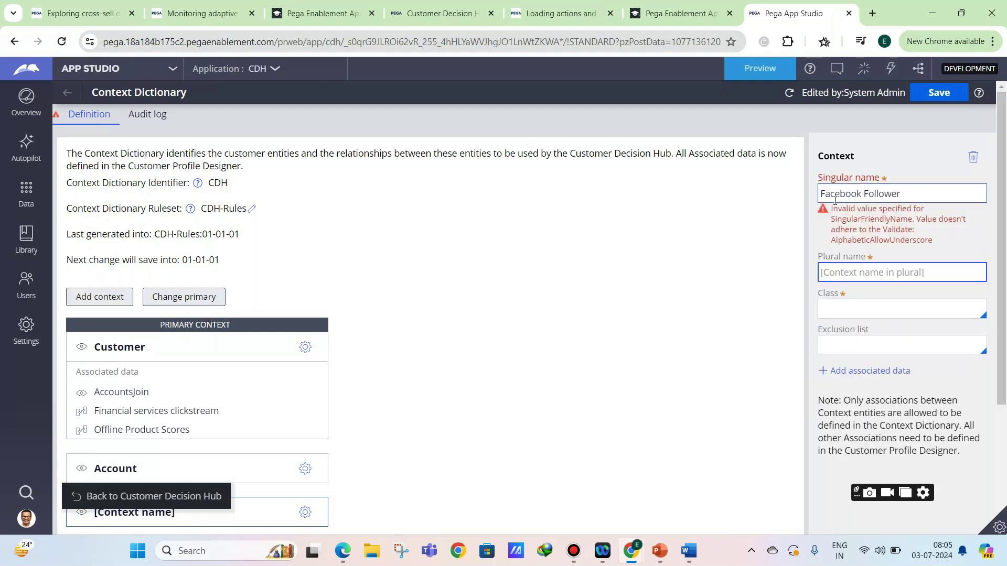
click(870, 187)
key(BackSpace)
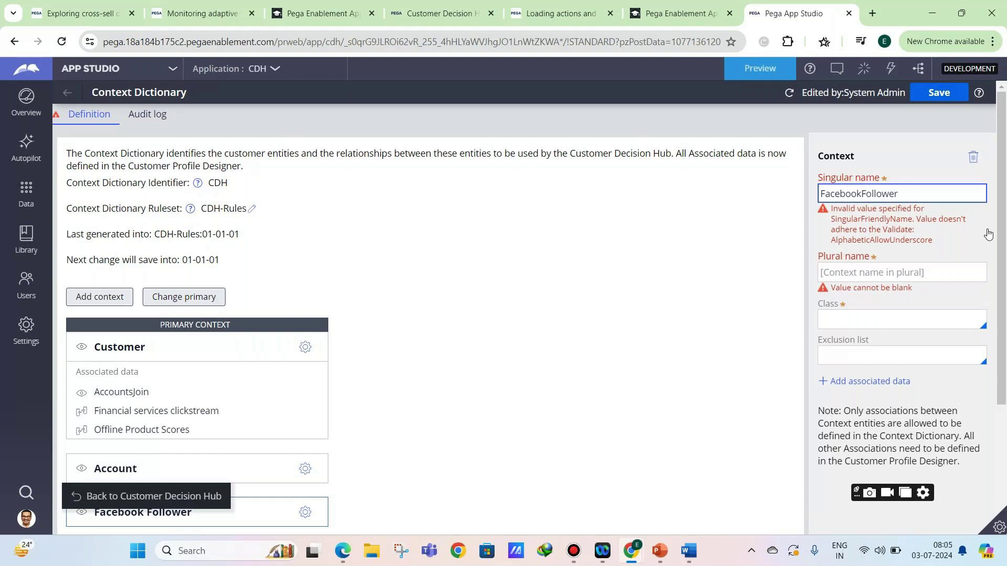
Copy the new context's singular name into its plural name and complete it as FacebookFollowers.
double_click(907, 197)
key(ctrl+c)
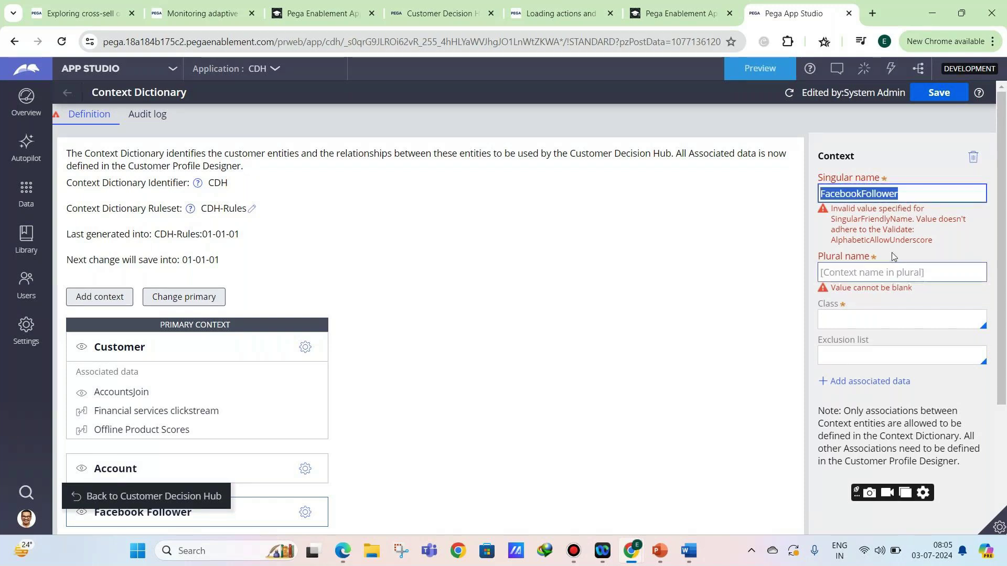
click(889, 256)
key(ctrl+v)
text(s)
click(868, 265)
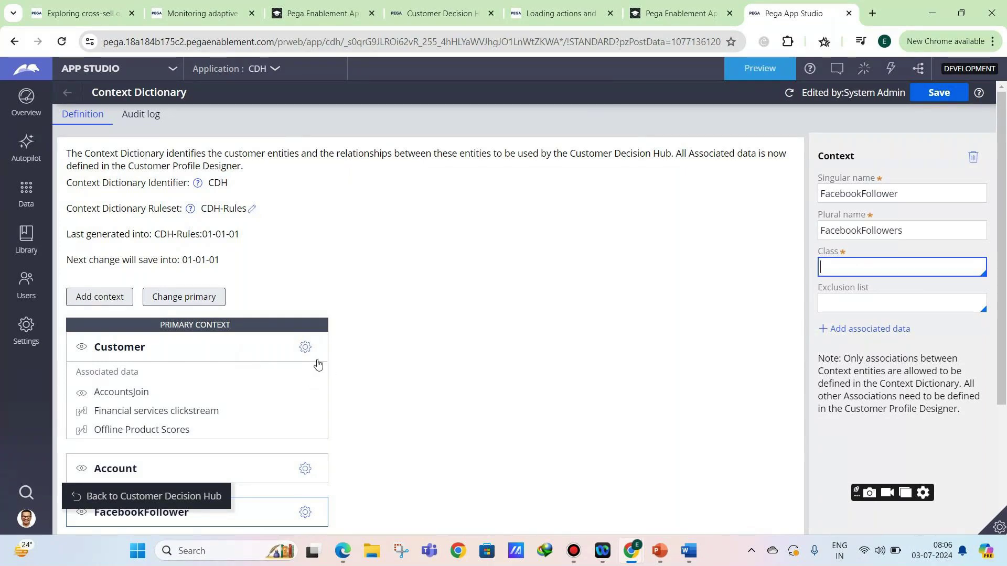
Choose FacebookFollower in the primary context selection, then cancel without applying the change.
scroll(318, 364, down, 1)
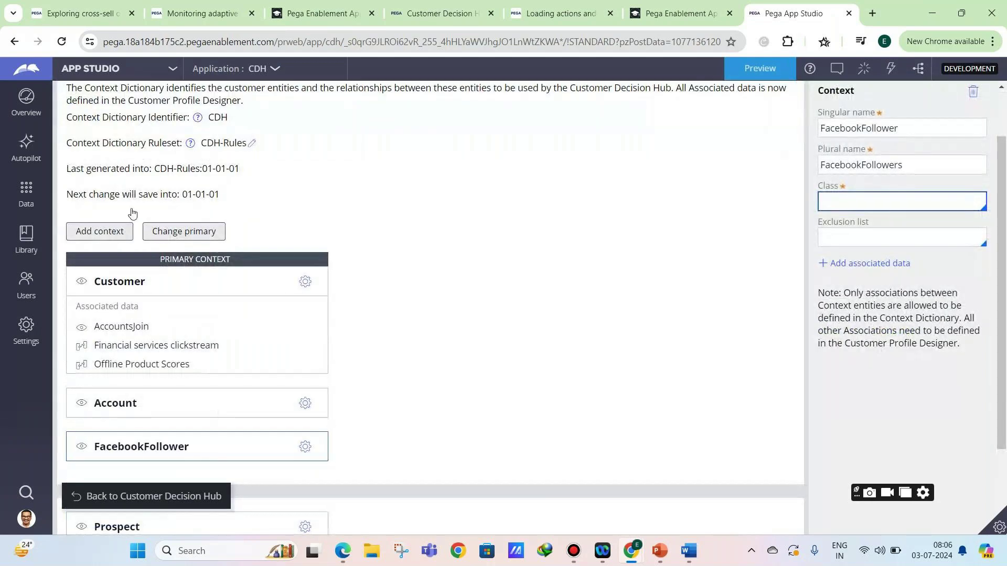
click(175, 234)
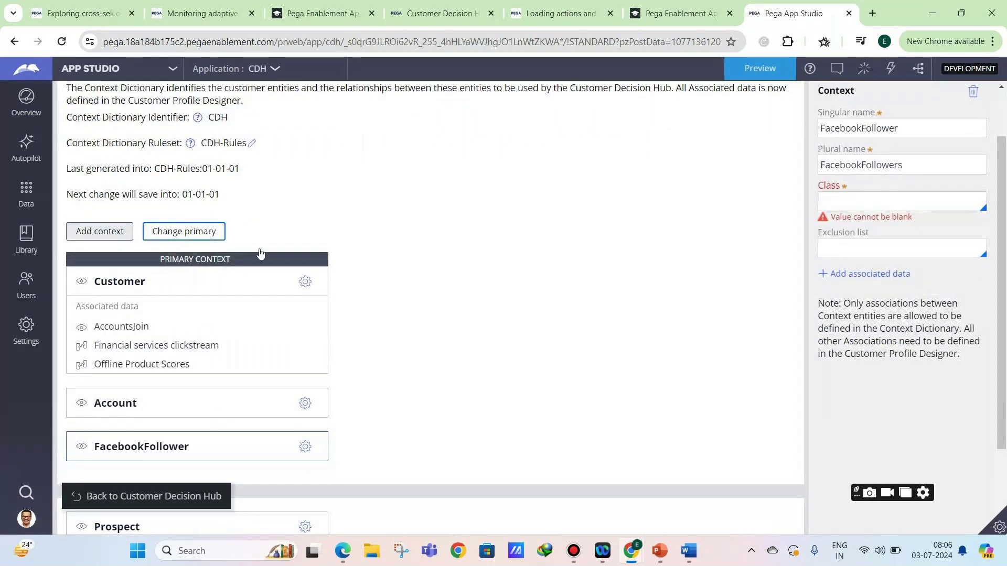
click(215, 231)
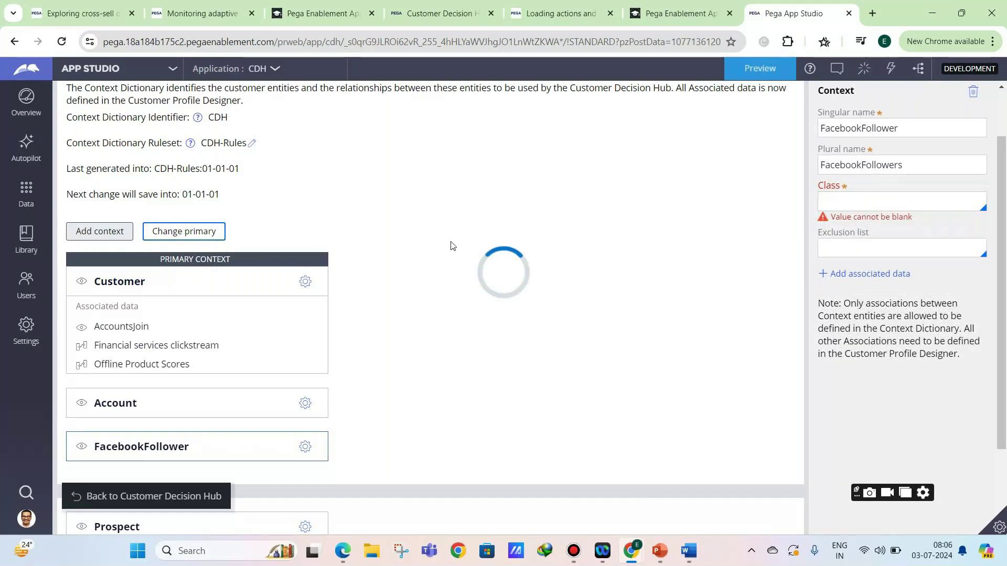
click(322, 330)
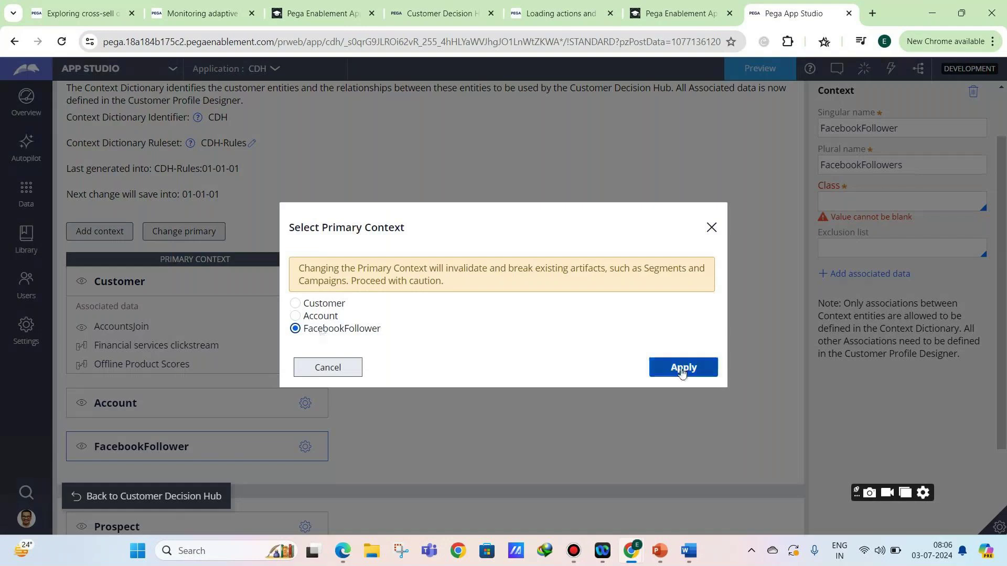
click(325, 367)
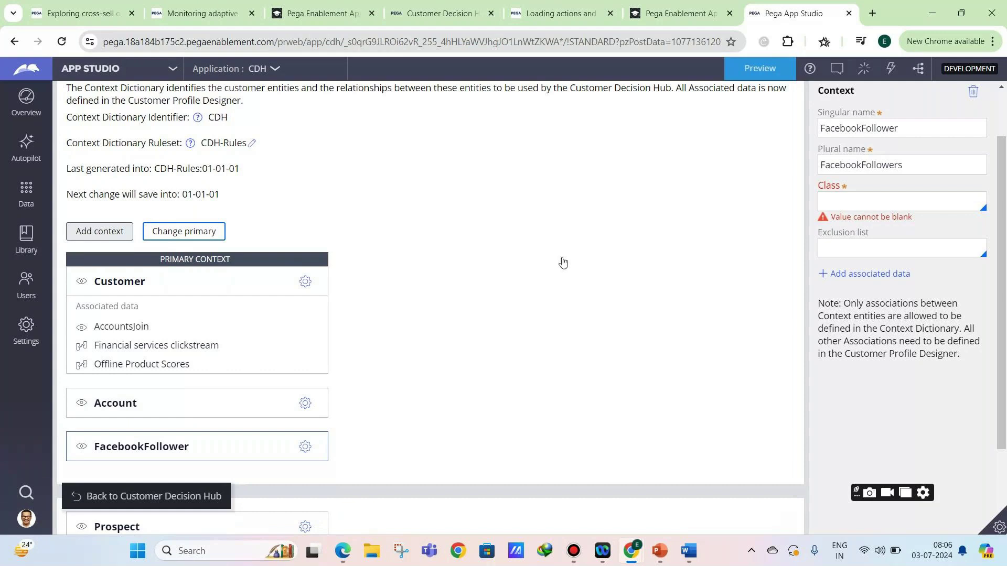
Open the Customer context's details and review its property mappings and associated data alongside the Account, FacebookFollower and Prospect contexts.
scroll(524, 262, up, 2)
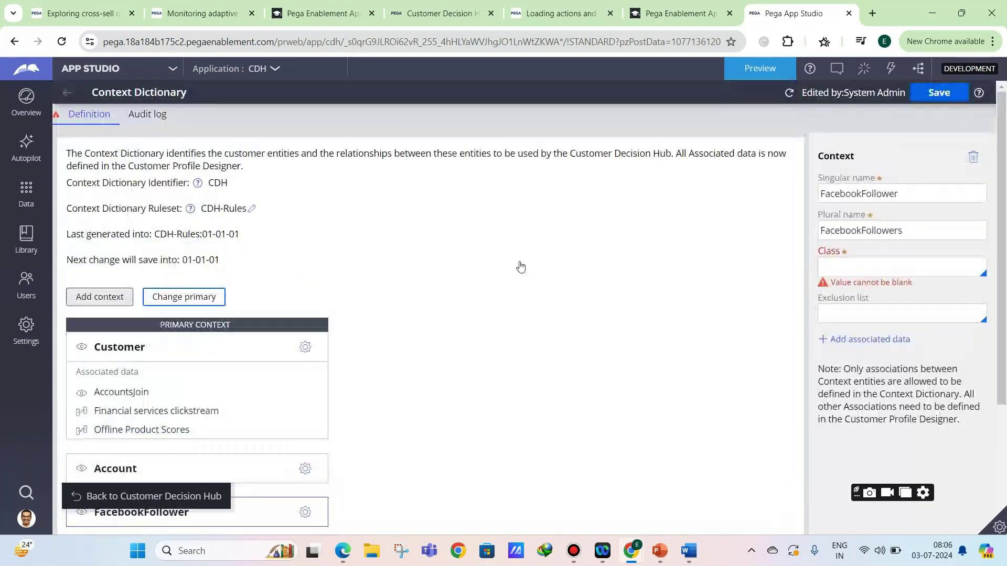
click(479, 292)
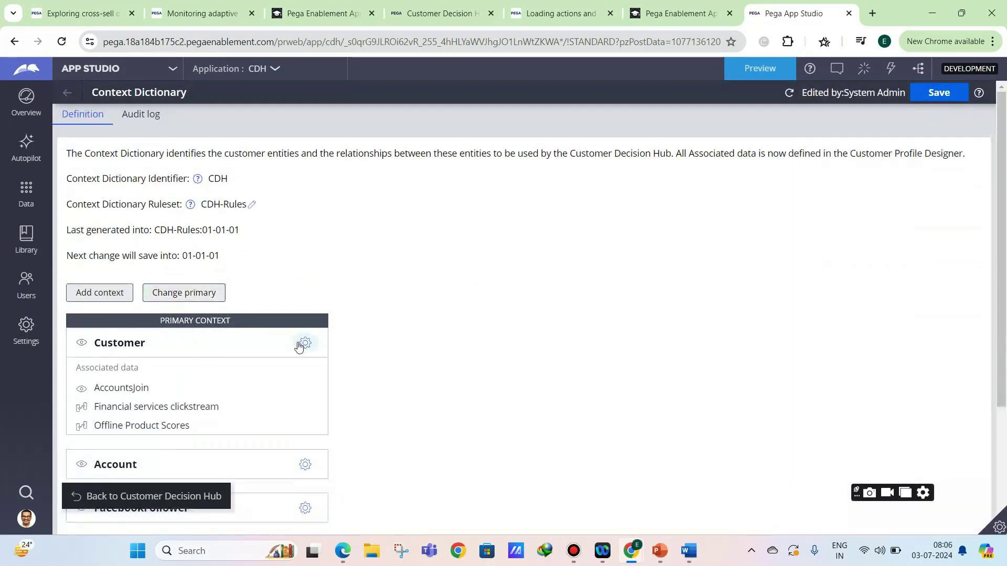
click(302, 344)
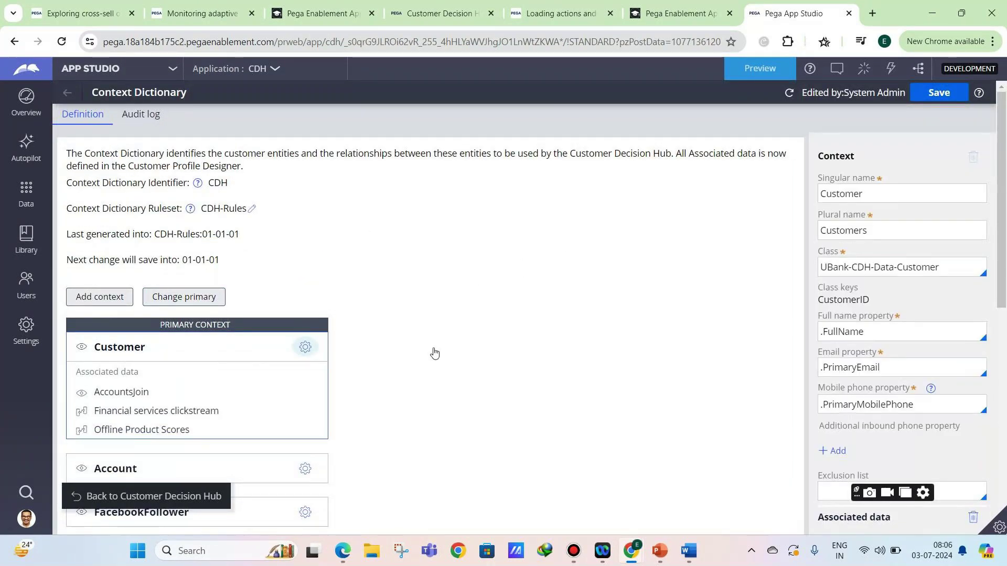
scroll(449, 339, down, 4)
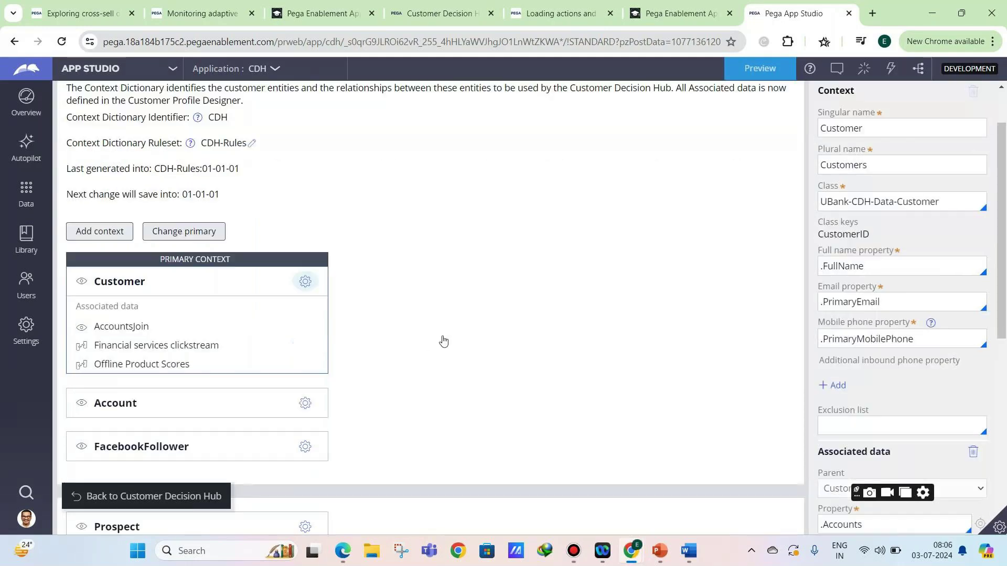
scroll(437, 345, up, 3)
scroll(447, 360, up, 2)
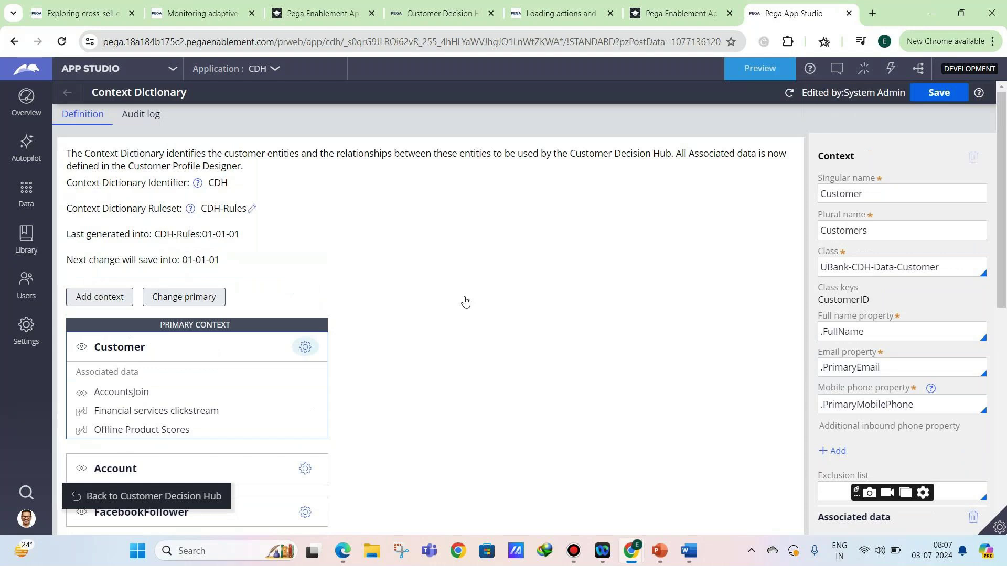
scroll(276, 259, down, 2)
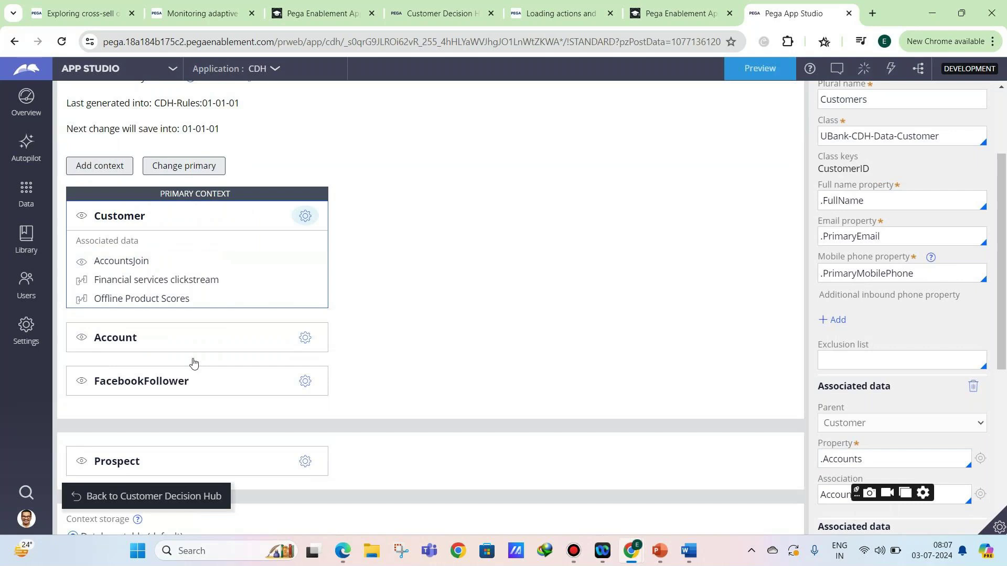
scroll(565, 293, up, 1)
scroll(564, 293, up, 3)
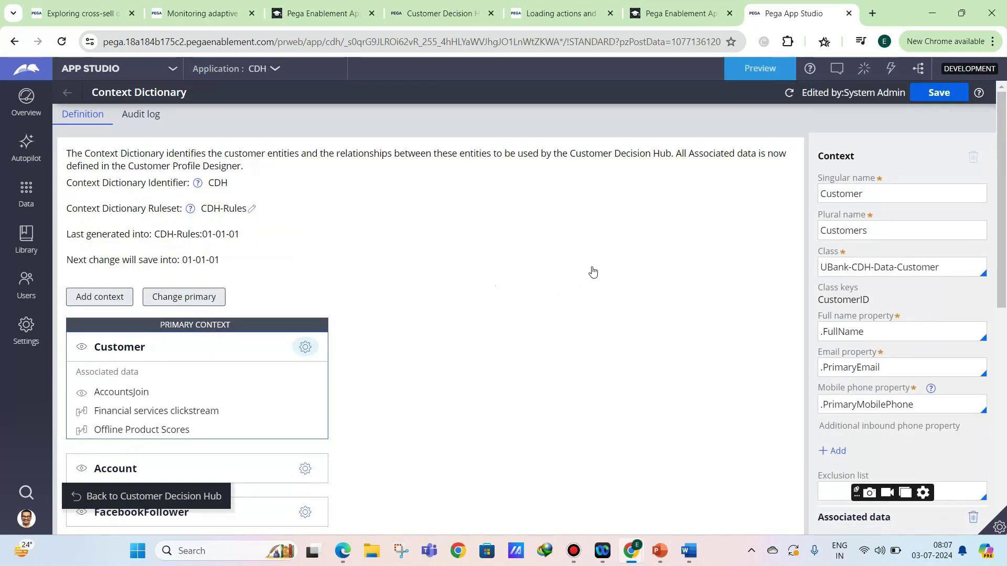
scroll(512, 299, down, 3)
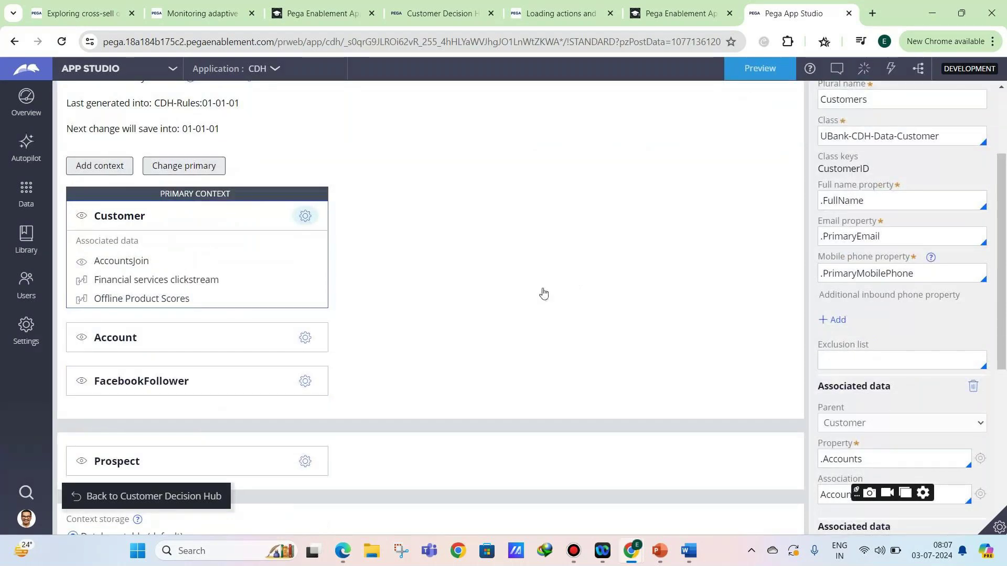
scroll(472, 305, up, 3)
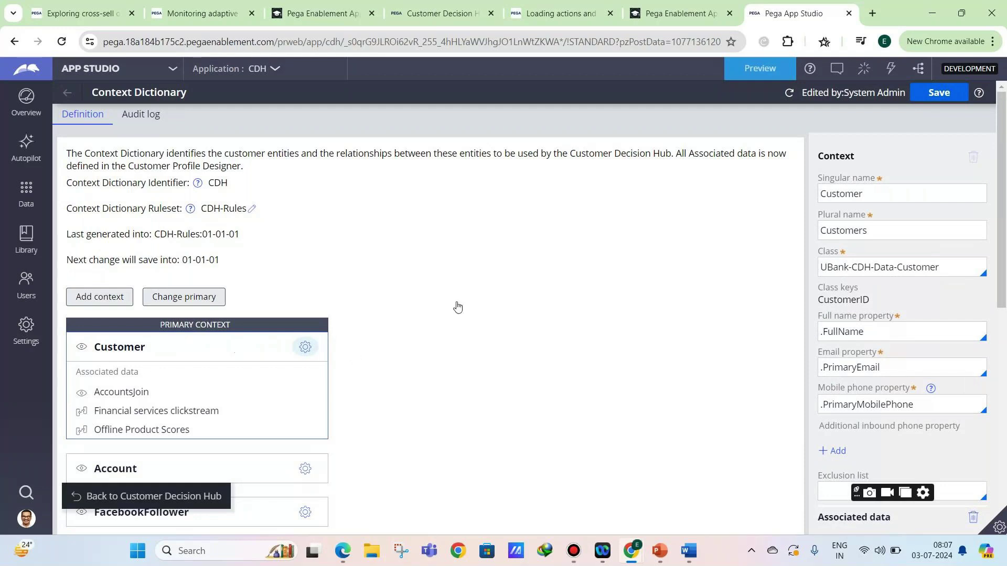
scroll(578, 327, down, 3)
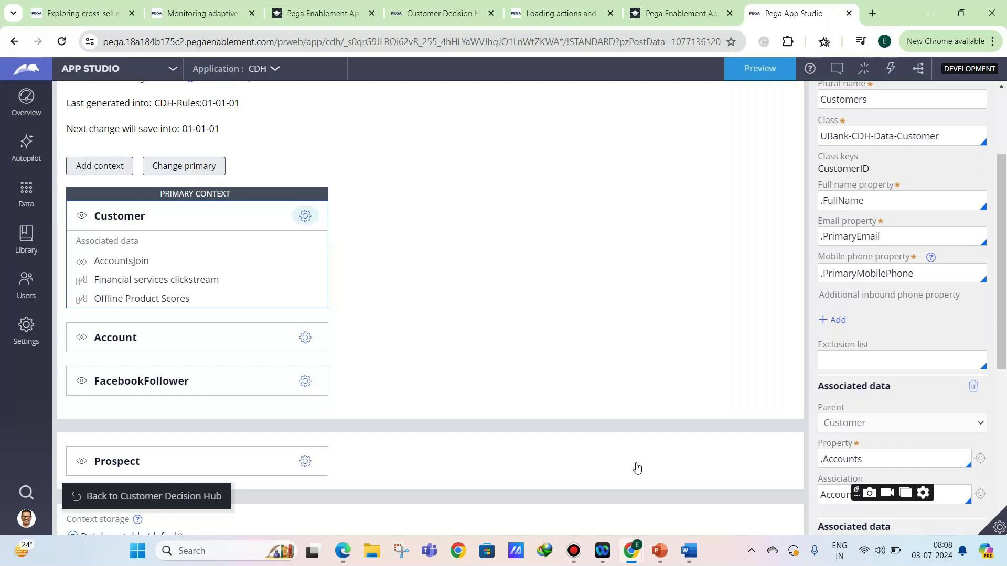
Switch to the GoTo Meeting window to check the session, then return to App Studio.
mouse_move(631, 550)
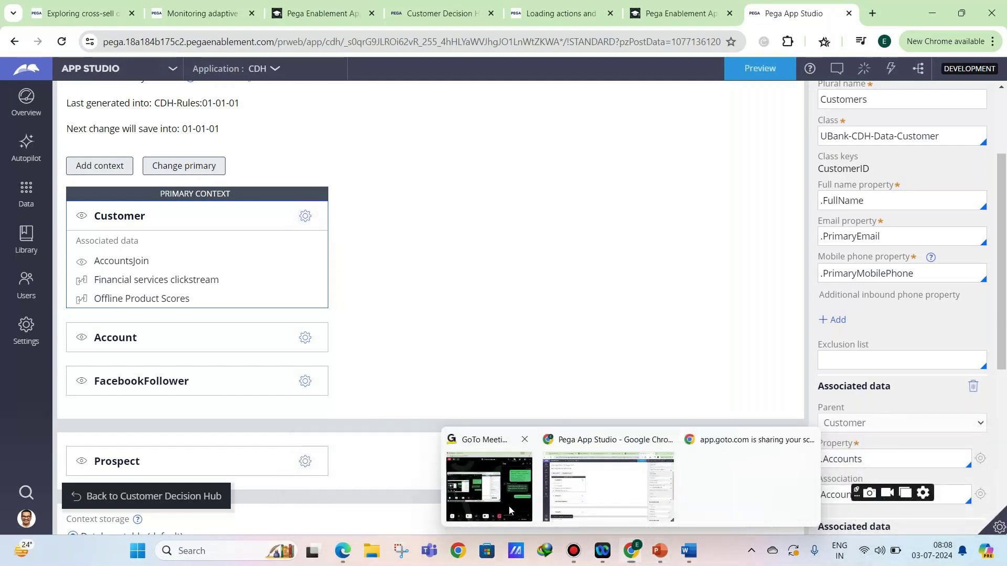
click(509, 506)
click(583, 10)
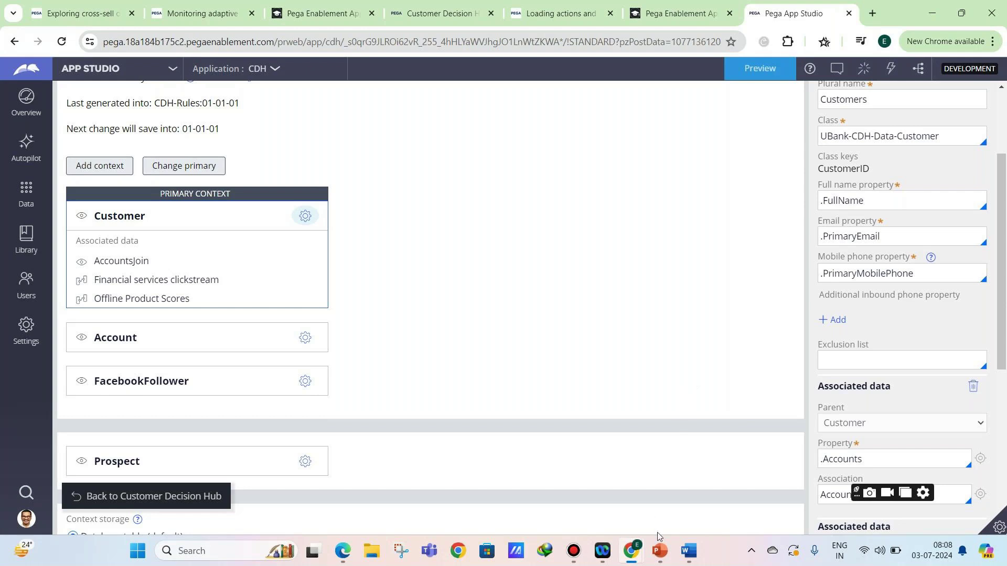
Switch to the PowerPoint presentation and highlight the term Secondary Context on the Context Dictionary slide.
mouse_move(660, 550)
click(939, 491)
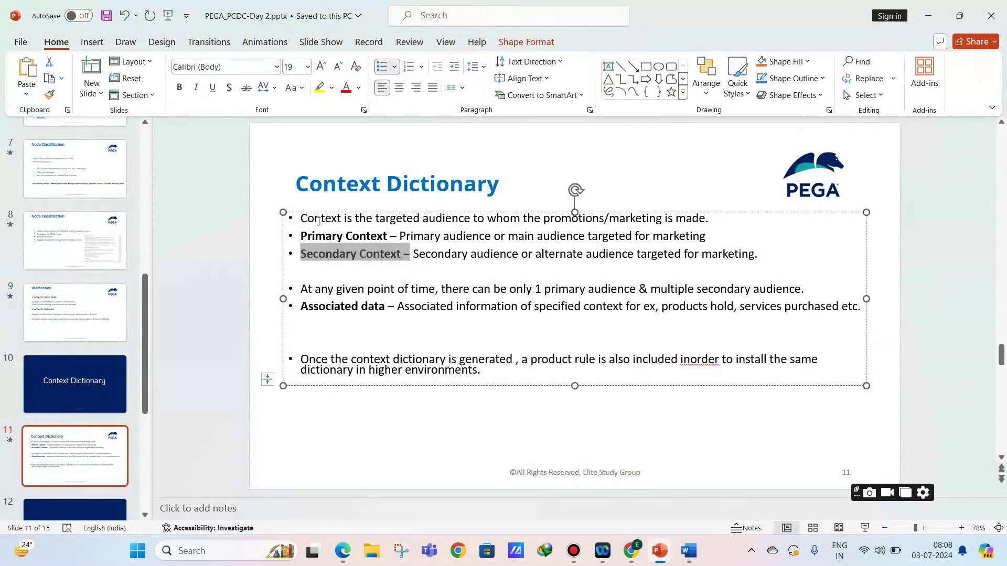
click(399, 253)
drag(402, 255, 324, 256)
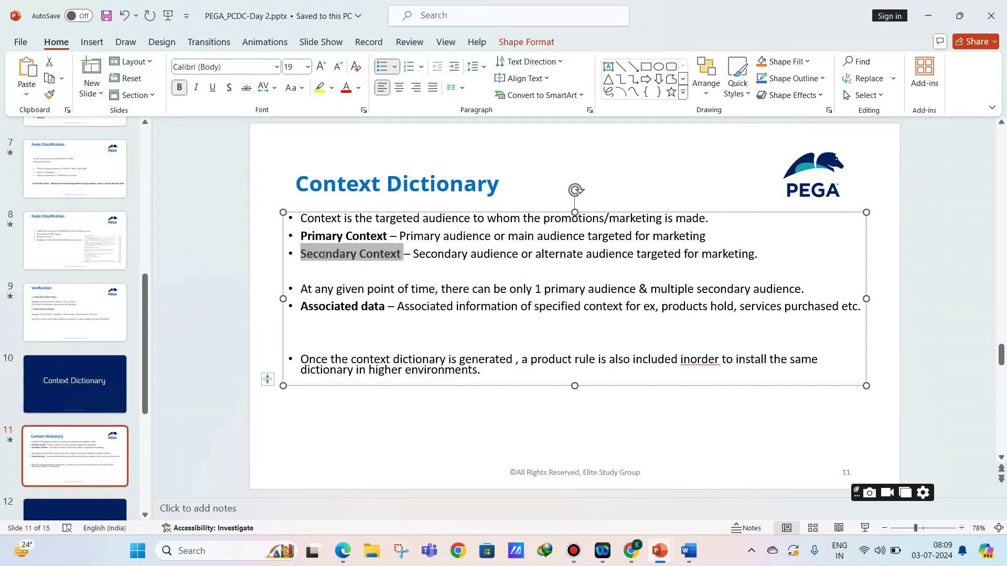